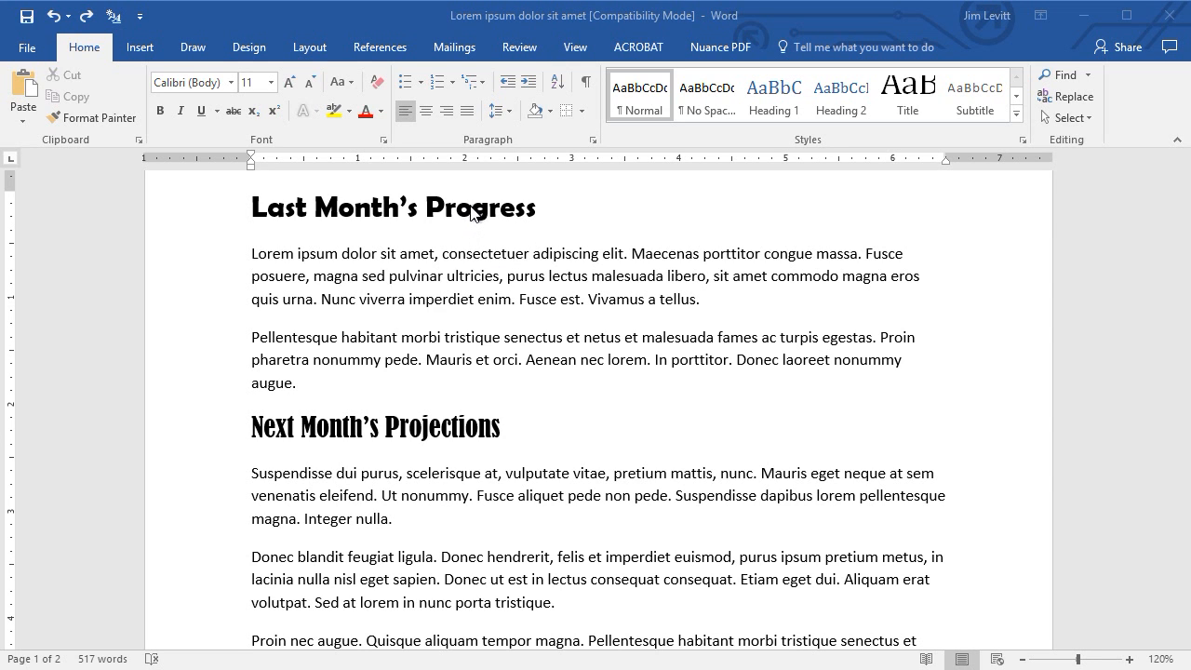
# Step: Add a bottom border to the "Last Month's Progress" heading paragraph
pyautogui.click(394, 204)
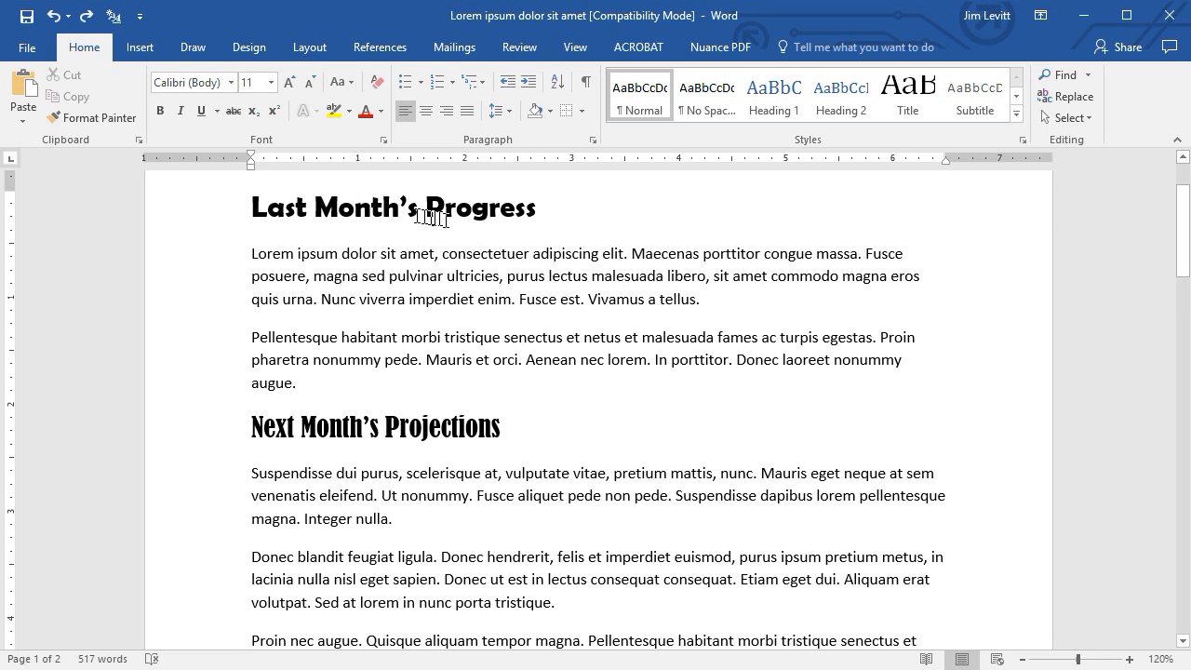
pyautogui.click(416, 204)
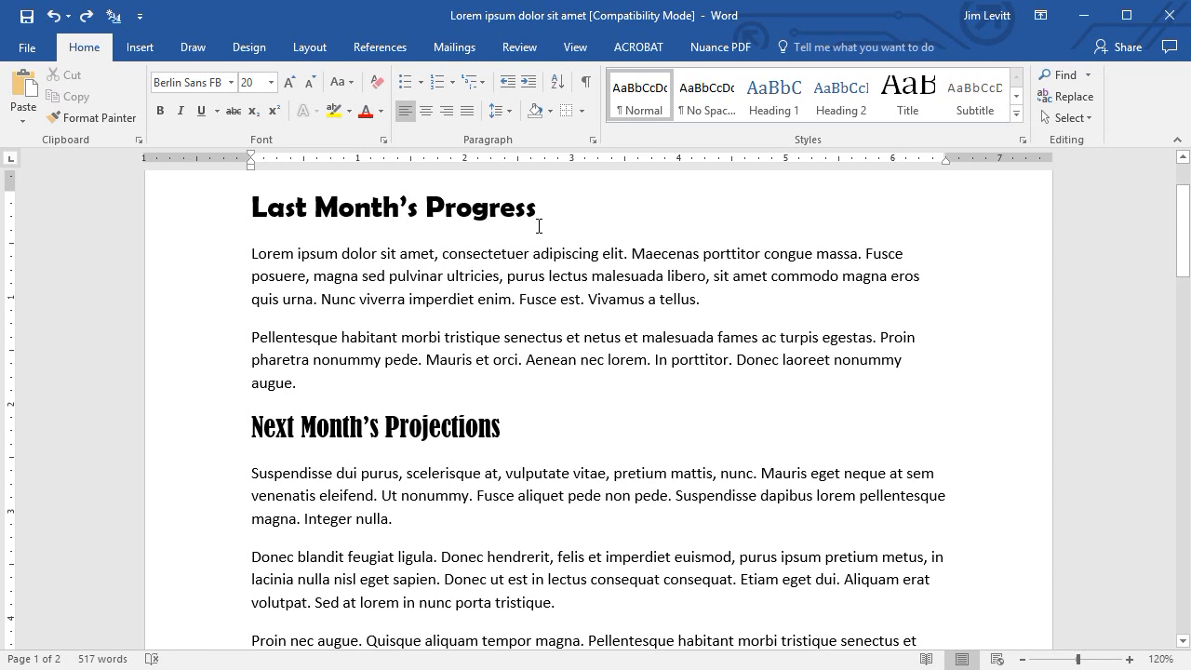
pyautogui.click(583, 110)
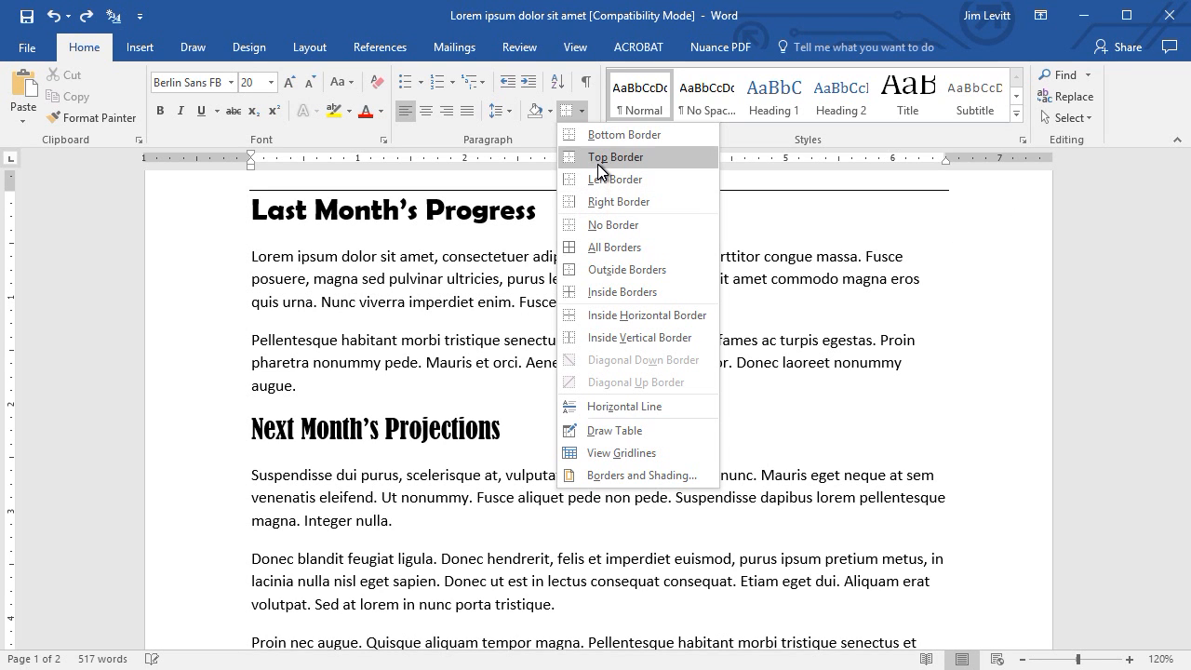
pyautogui.click(603, 141)
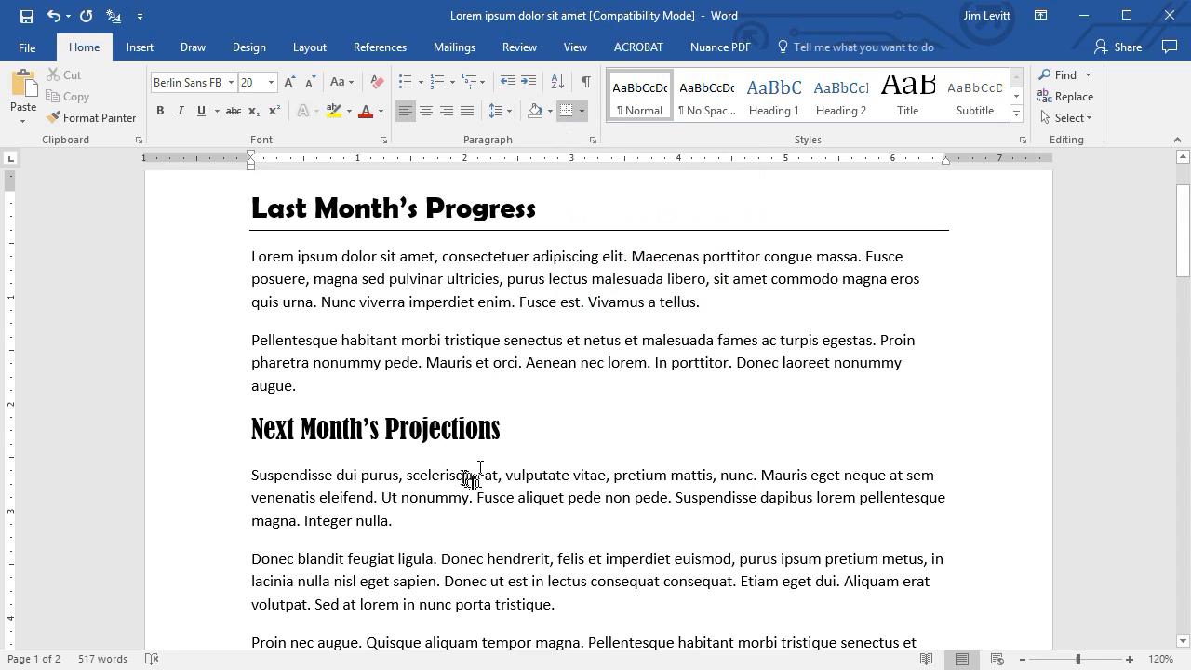
# Step: Apply the same bottom border to the "Next Month's Projections" heading
pyautogui.click(411, 421)
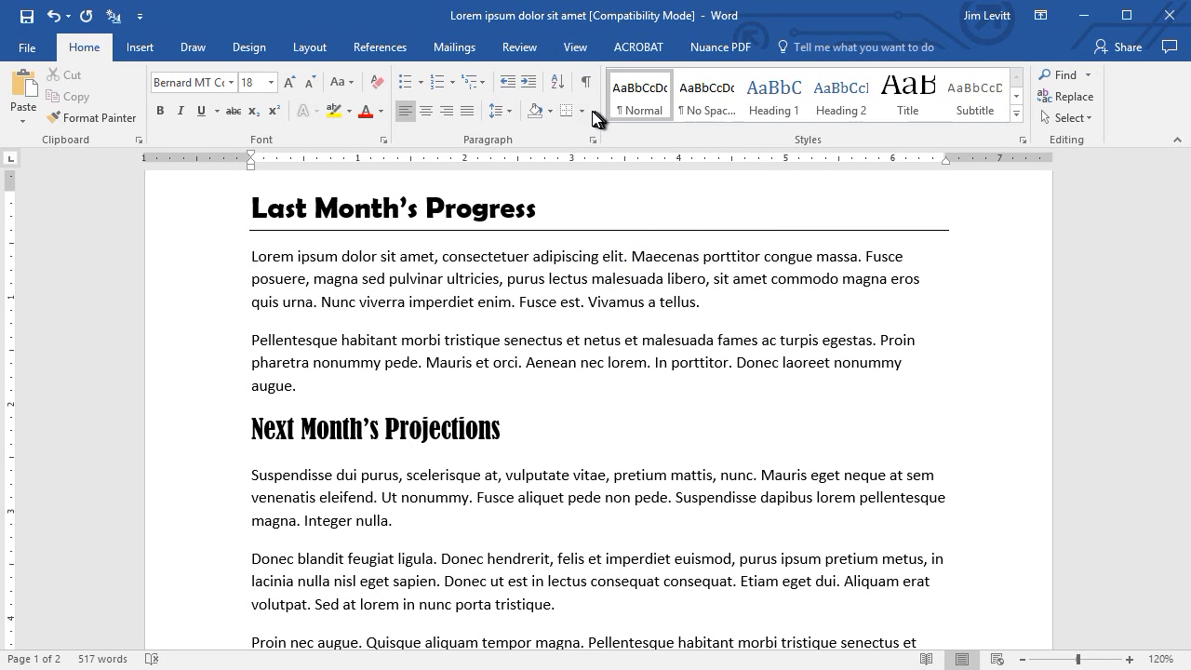
pyautogui.click(564, 111)
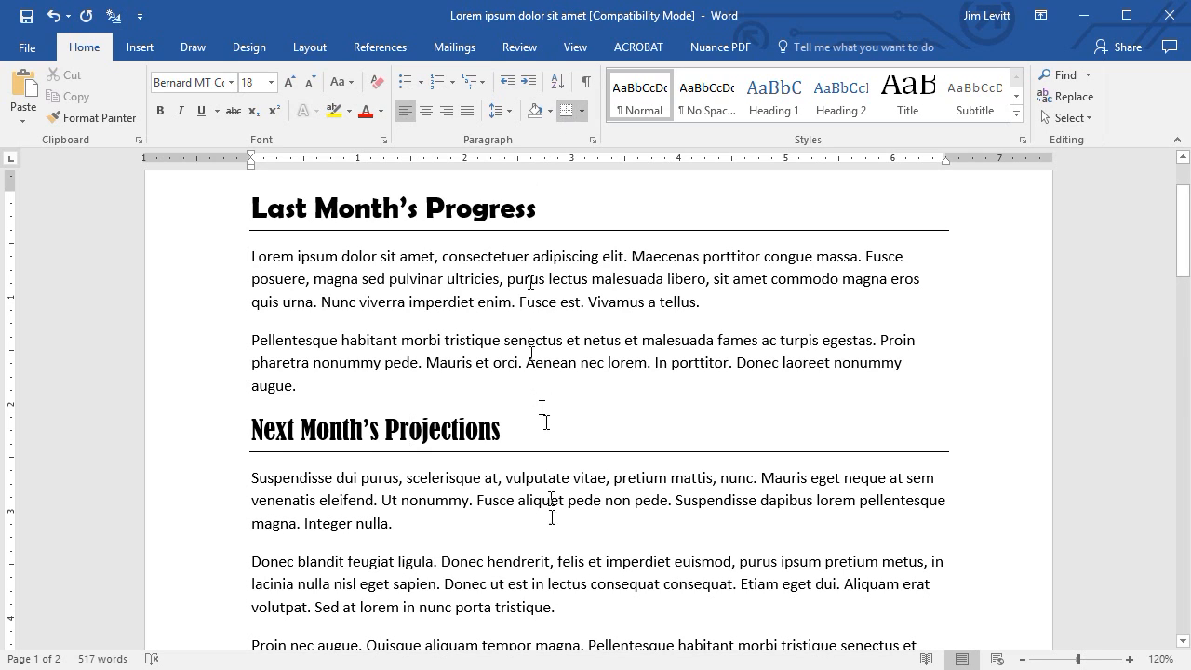
# Step: Try a bottom border on the paragraph beginning "Donec blandit feugiat ligula" and clear it with No Border
pyautogui.click(441, 561)
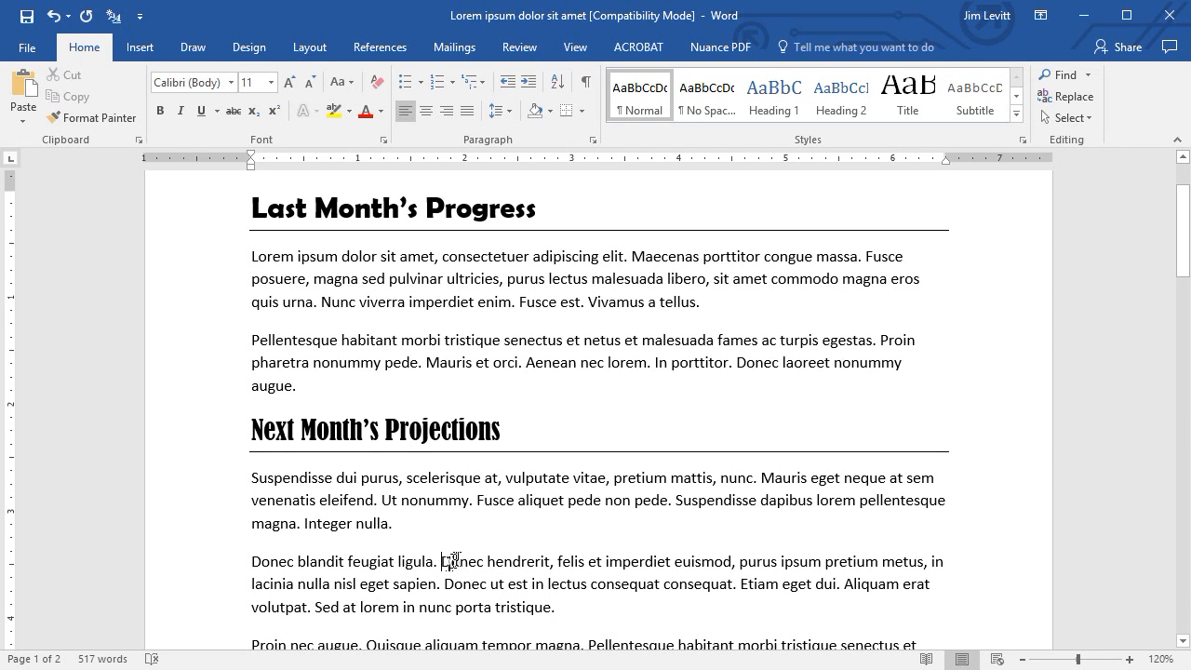
pyautogui.click(565, 111)
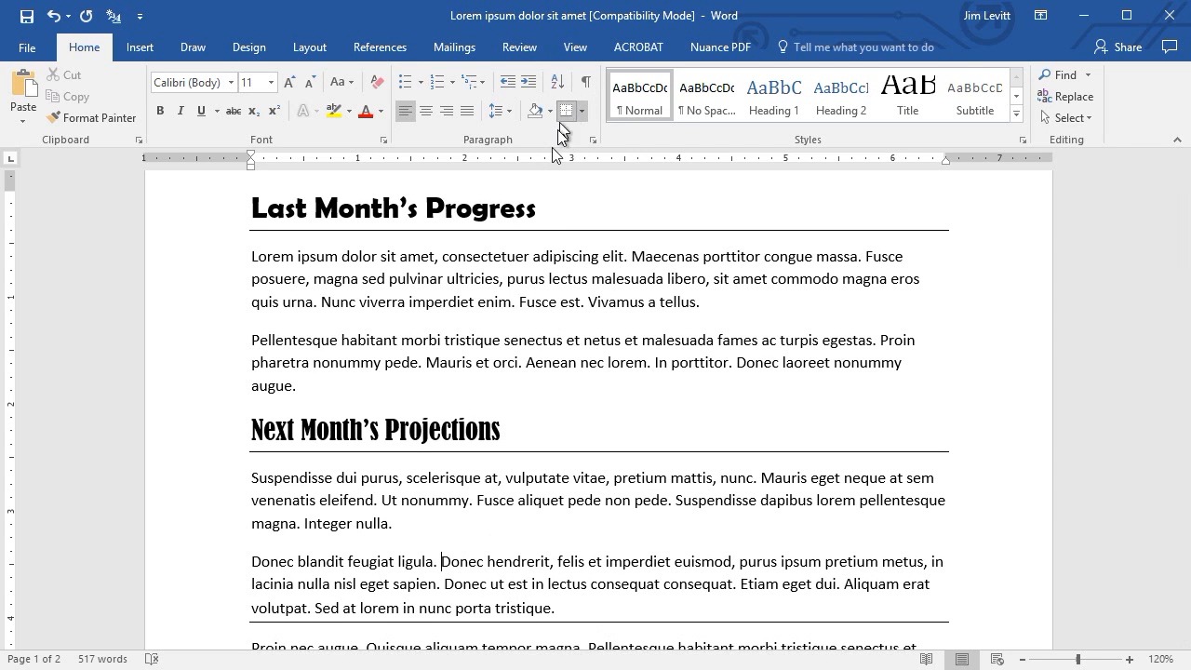
pyautogui.scroll(-3, 603, 569)
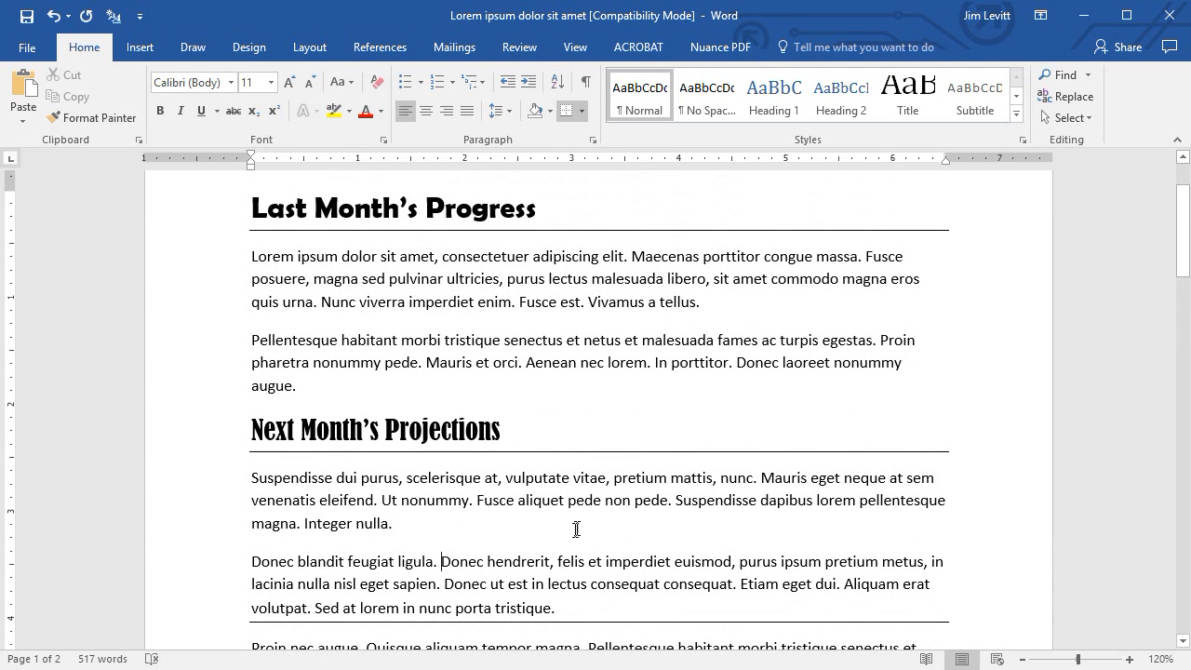
pyautogui.click(583, 110)
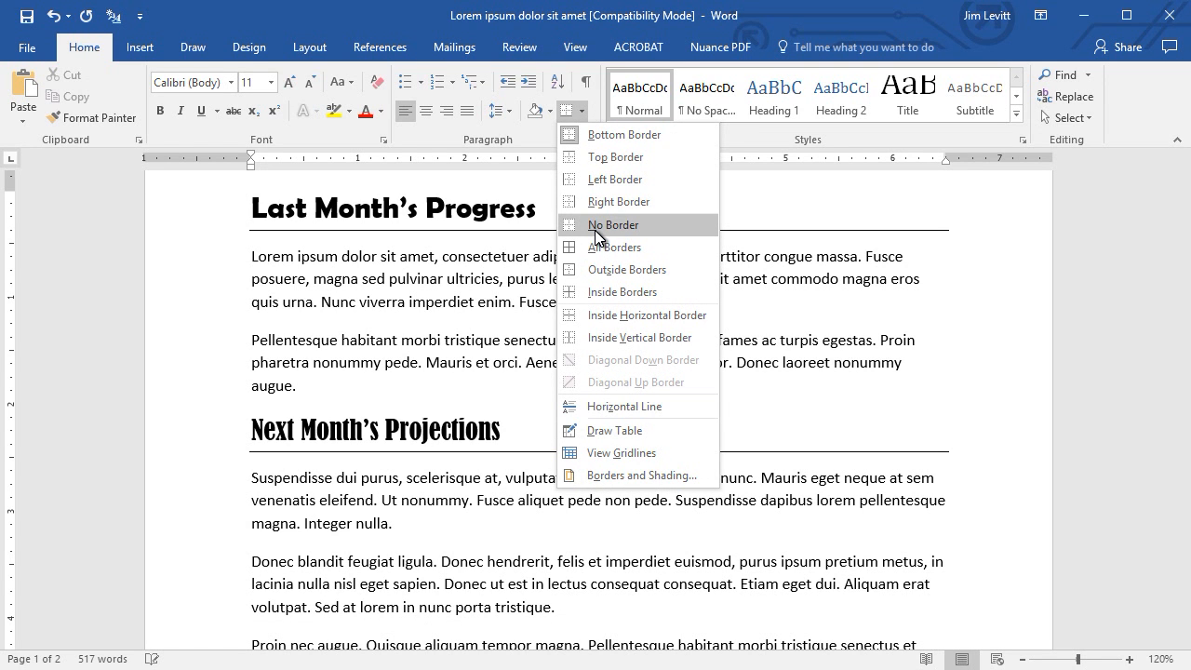
pyautogui.click(595, 225)
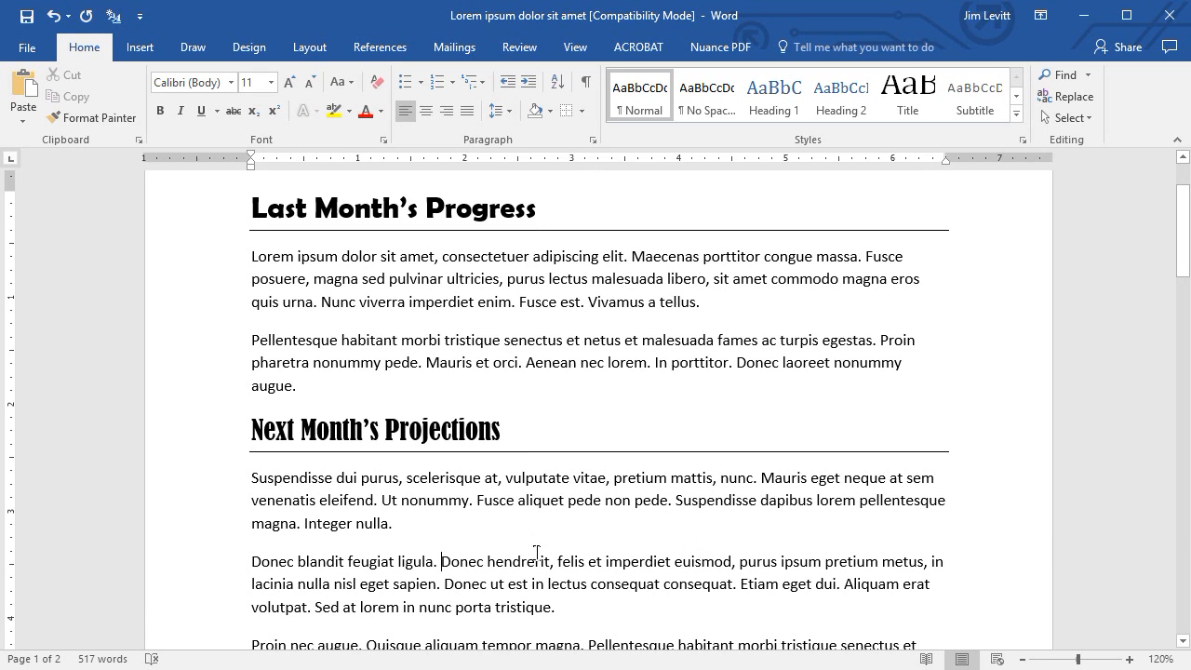
# Step: Remove the bottom border from the "Next Month's Projections" heading
pyautogui.click(467, 432)
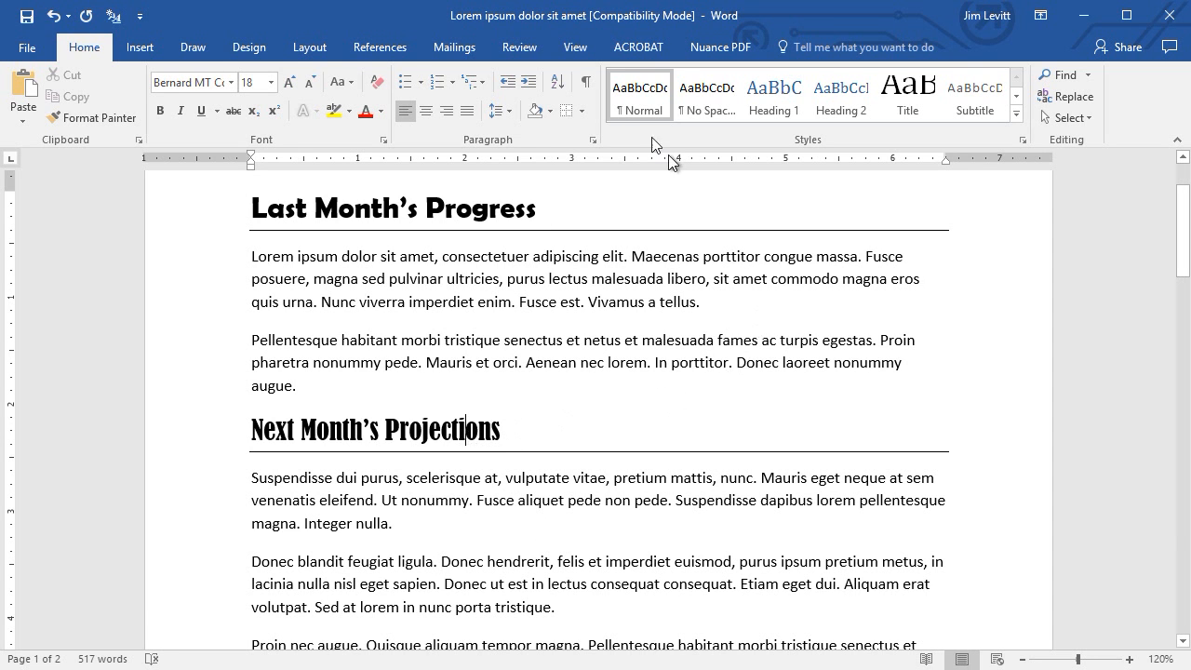
pyautogui.click(566, 111)
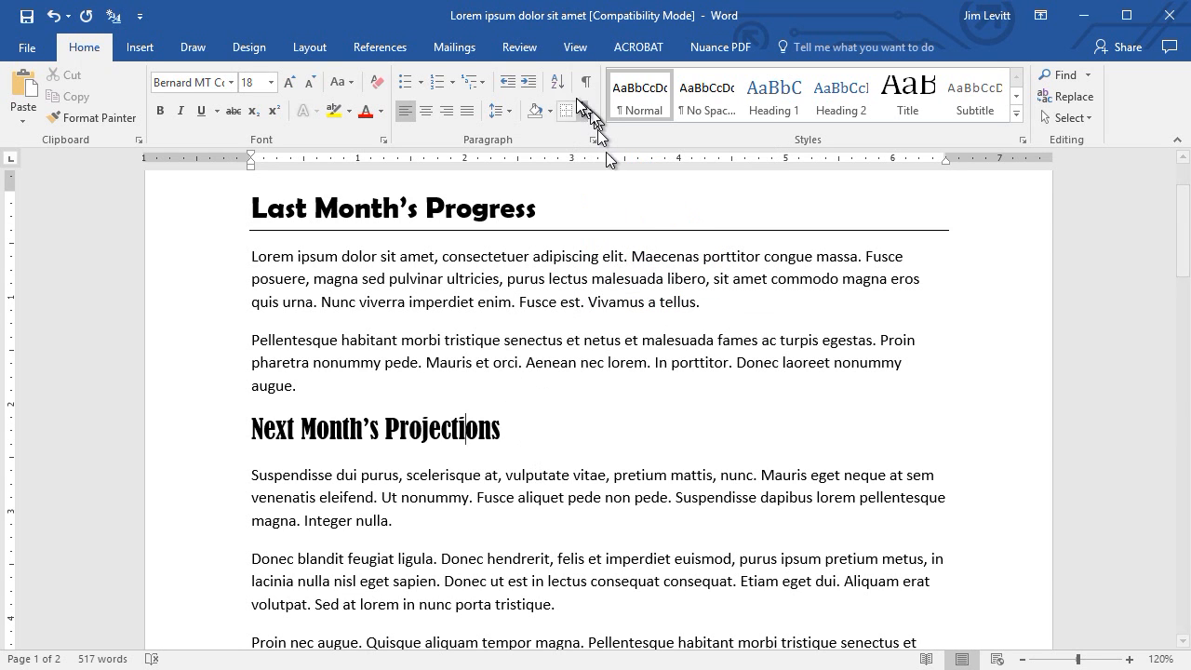
pyautogui.click(486, 363)
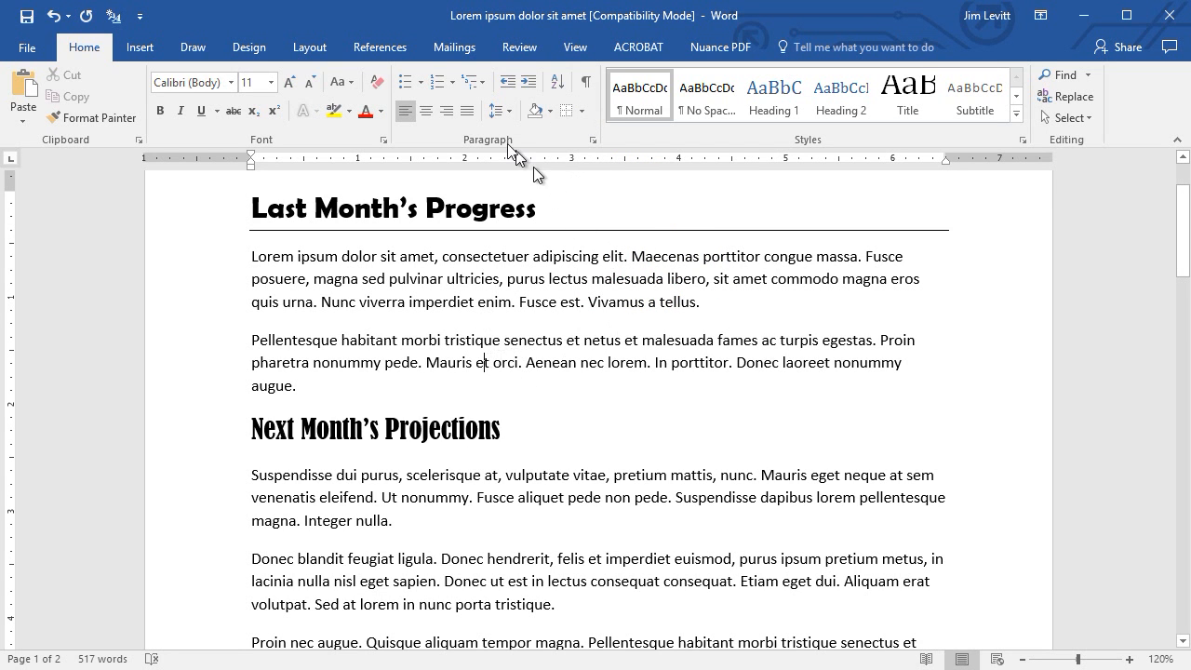
pyautogui.click(580, 108)
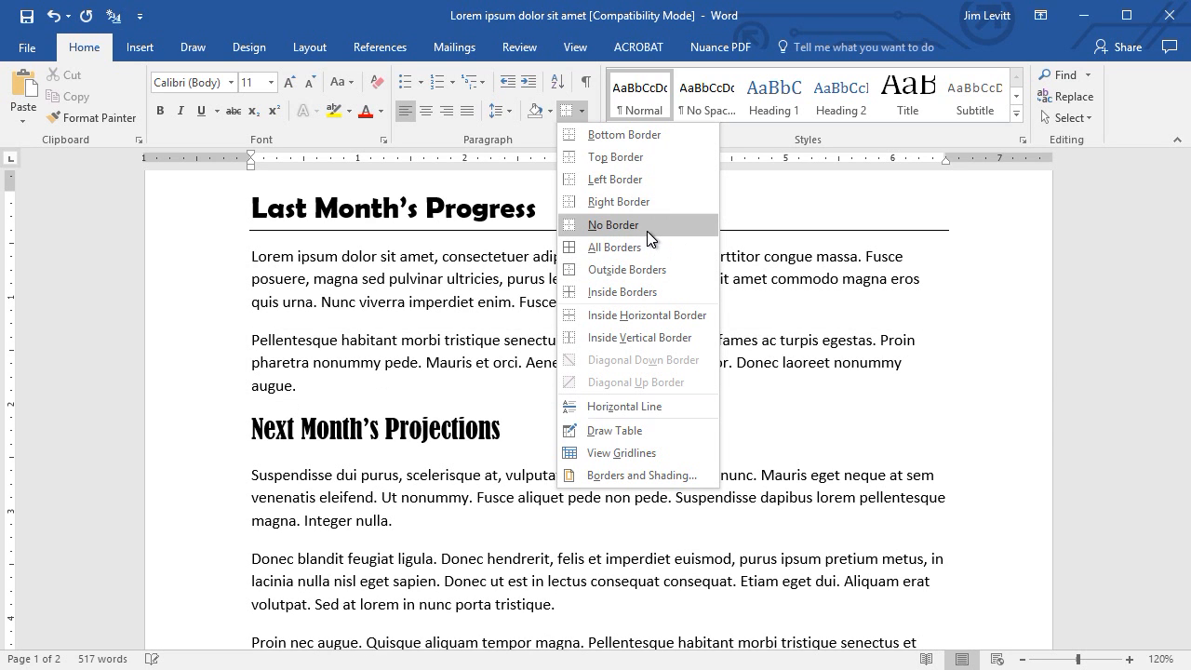
pyautogui.press('Escape')
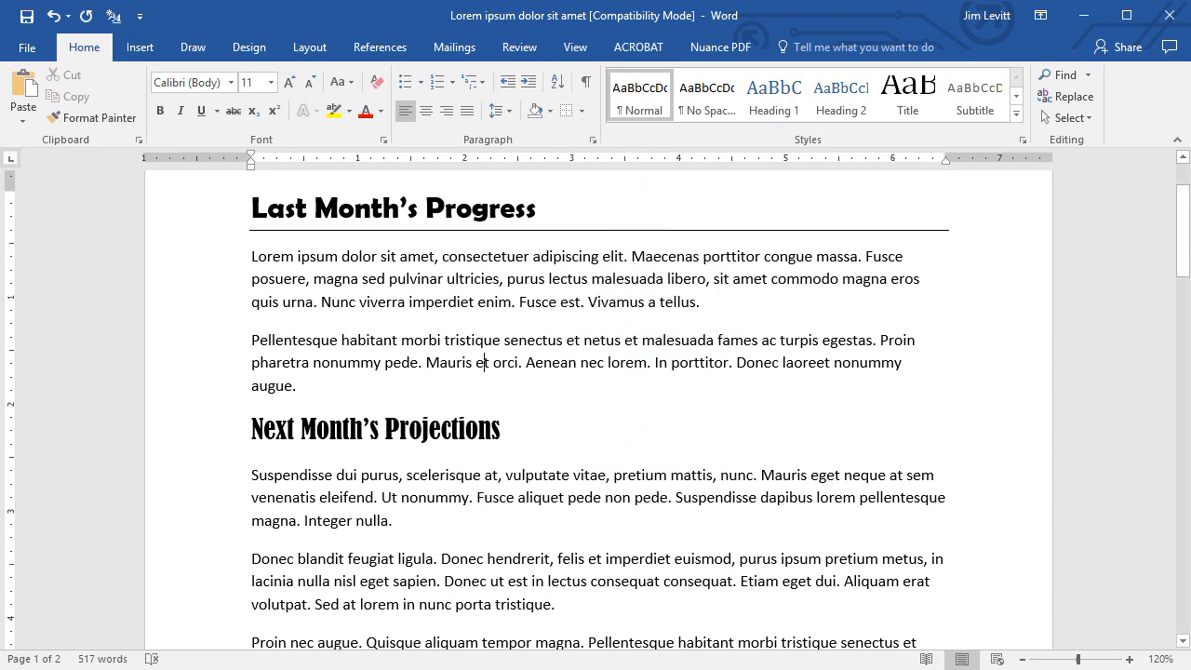
# Step: Open the Borders and Shading settings for the "Next Month's Projections" heading
pyautogui.click(492, 434)
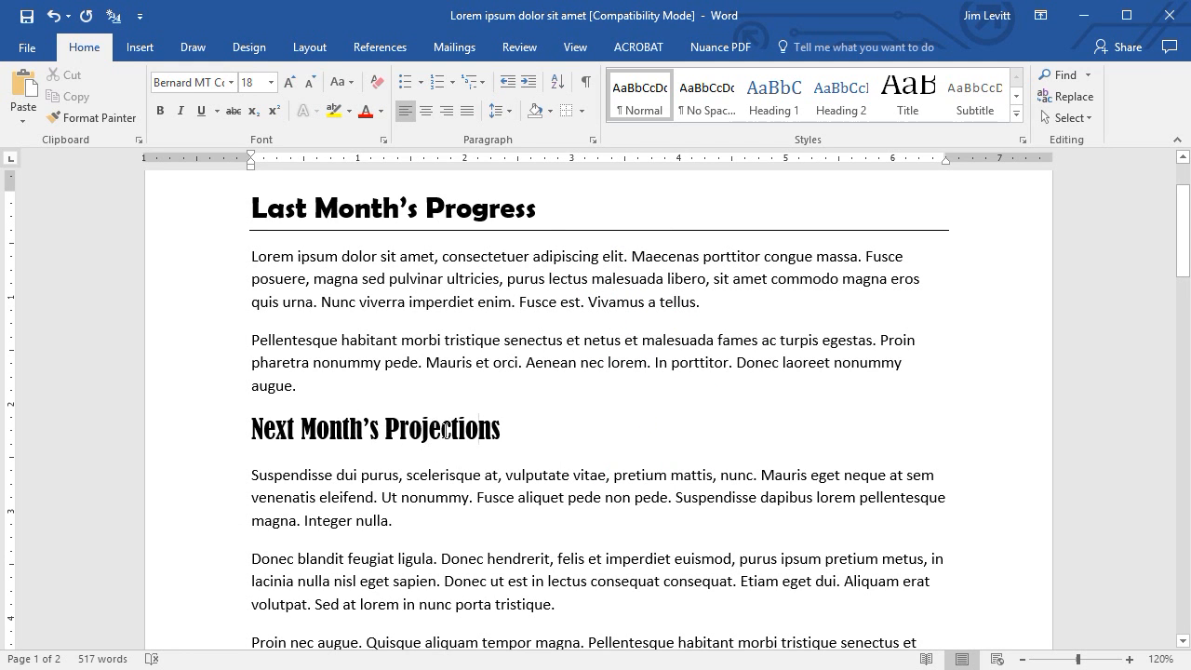
pyautogui.click(582, 110)
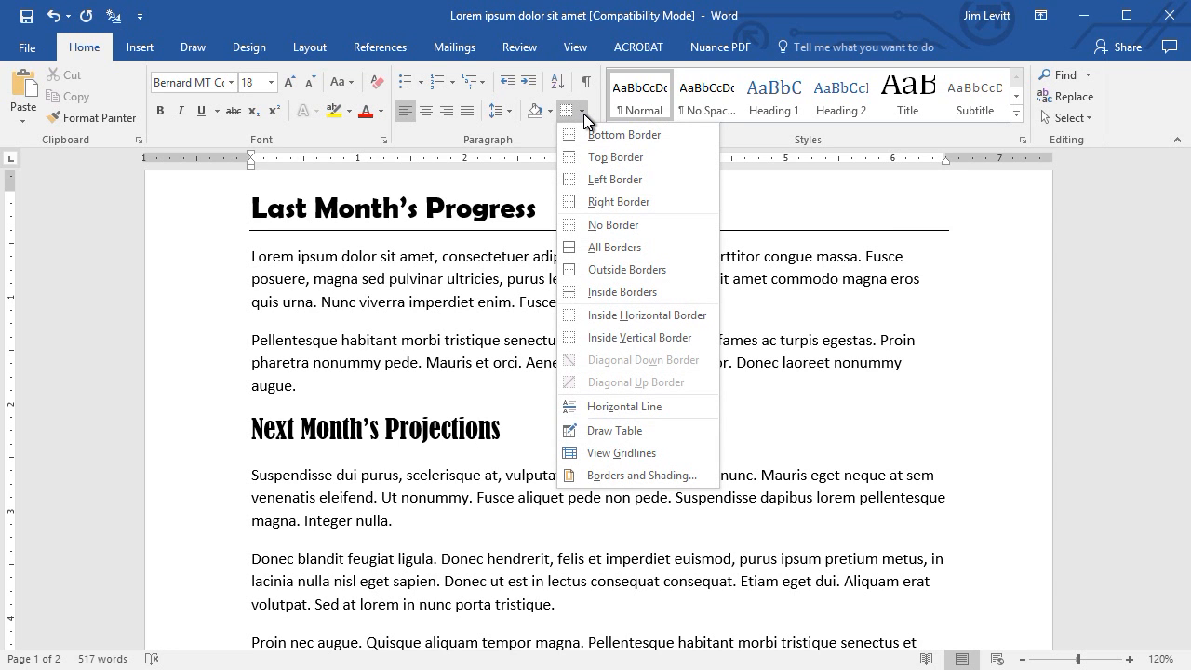
pyautogui.click(626, 476)
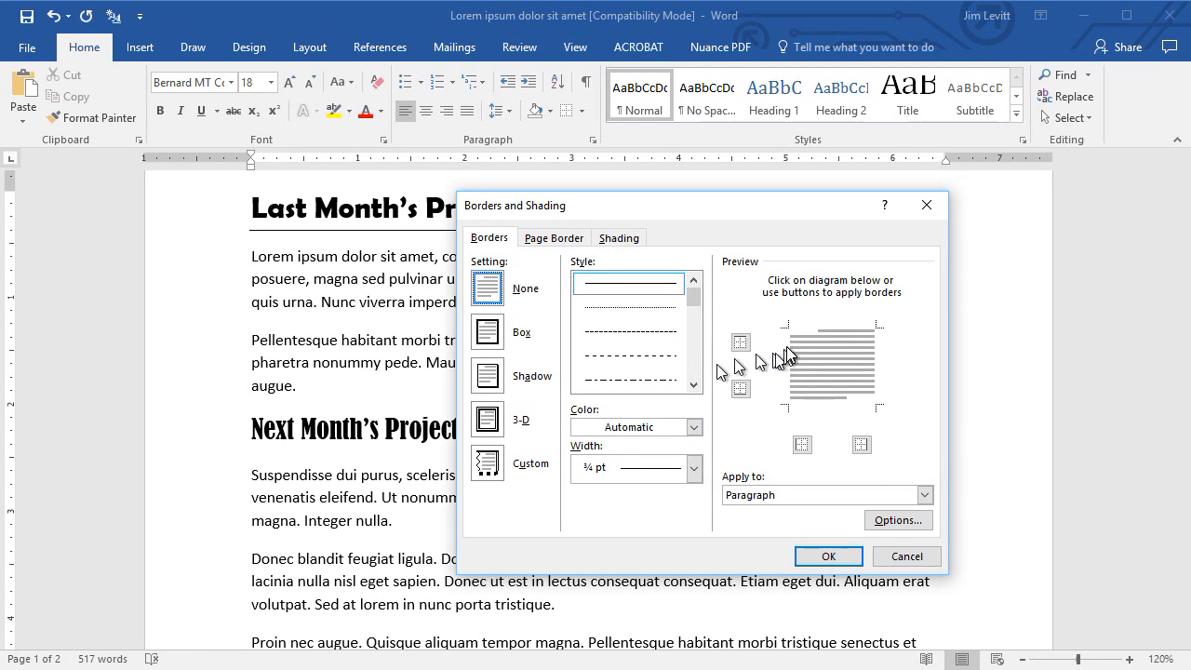
# Step: Try a top border in the preview, set its line width to 1 ½ pt, and remove it
pyautogui.click(824, 328)
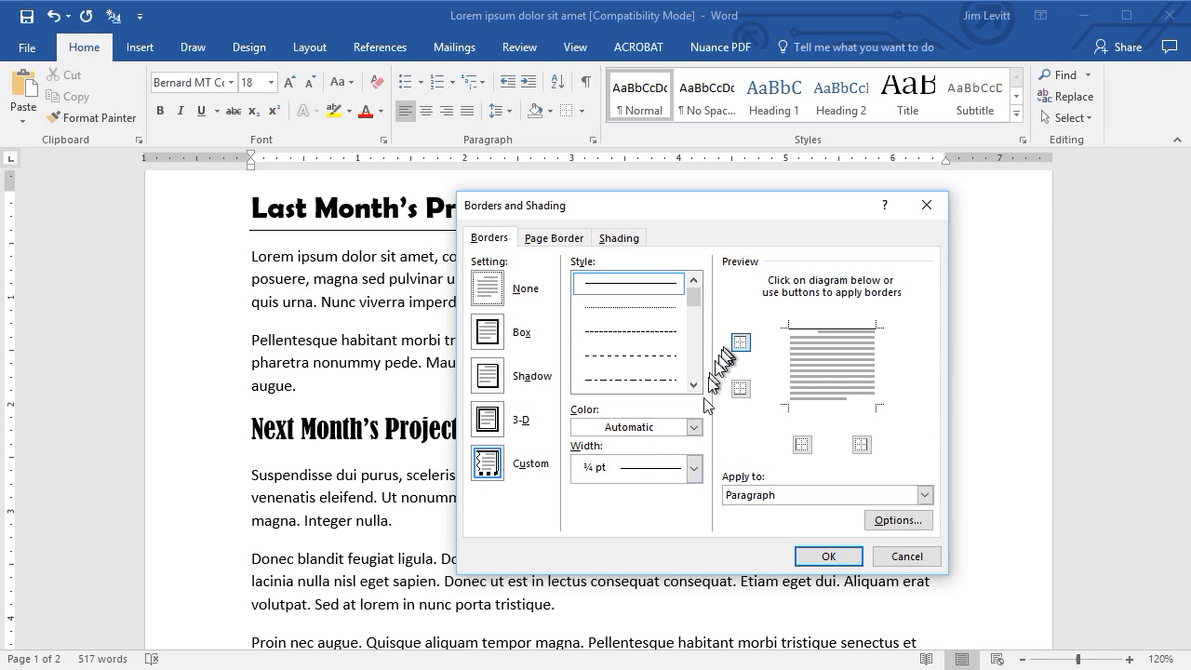
pyautogui.click(695, 473)
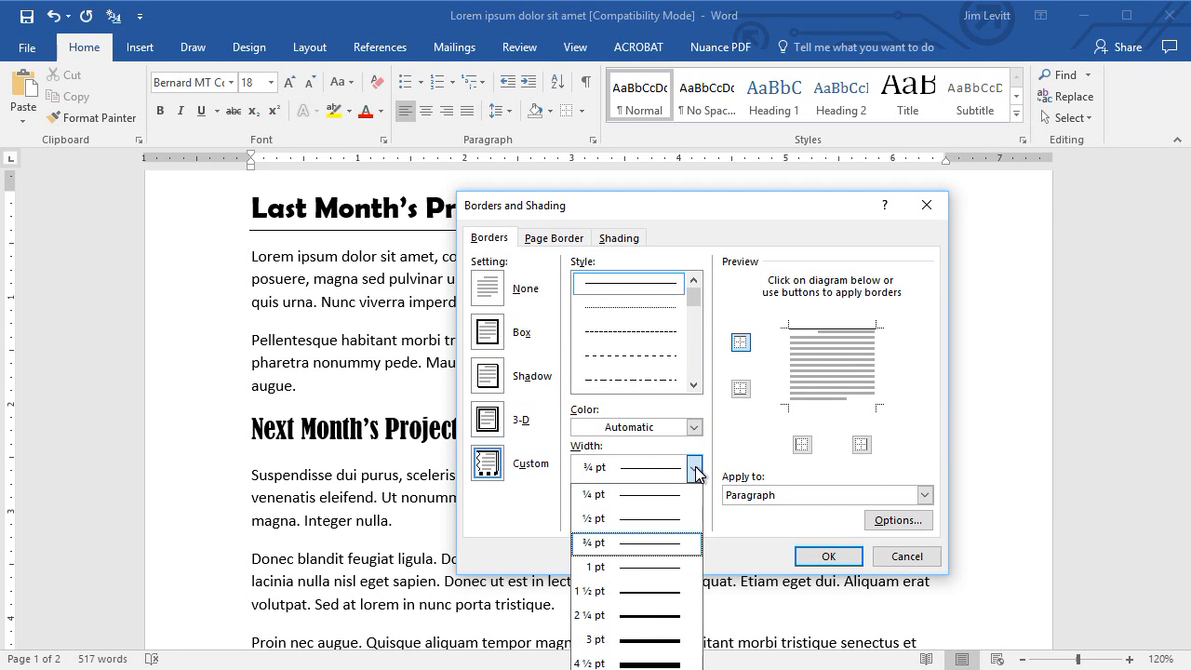
pyautogui.click(668, 603)
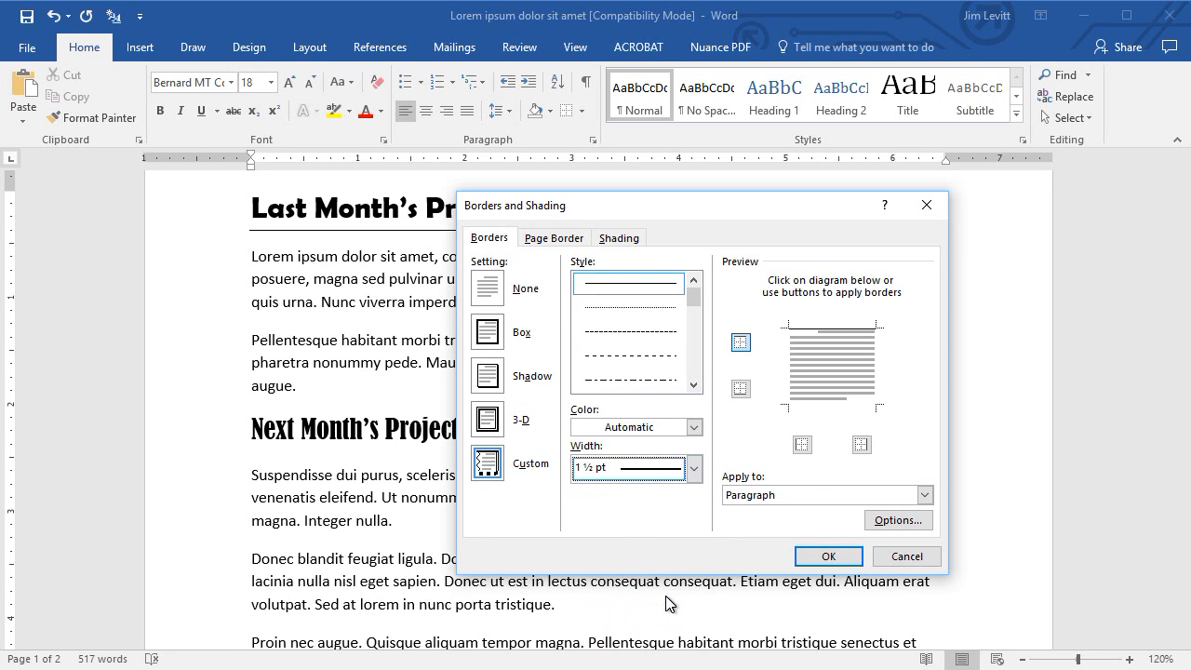
pyautogui.click(841, 325)
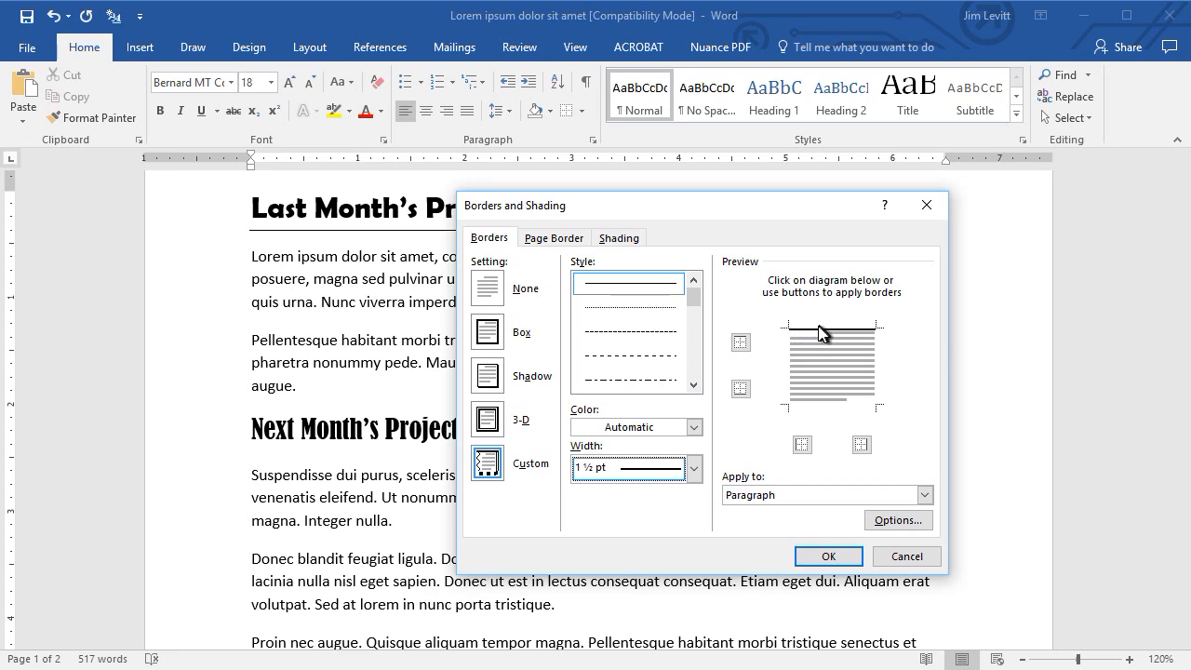
pyautogui.click(826, 329)
# Step: Try 1 ½ pt left, right and top borders in the preview and clear all three
pyautogui.click(790, 361)
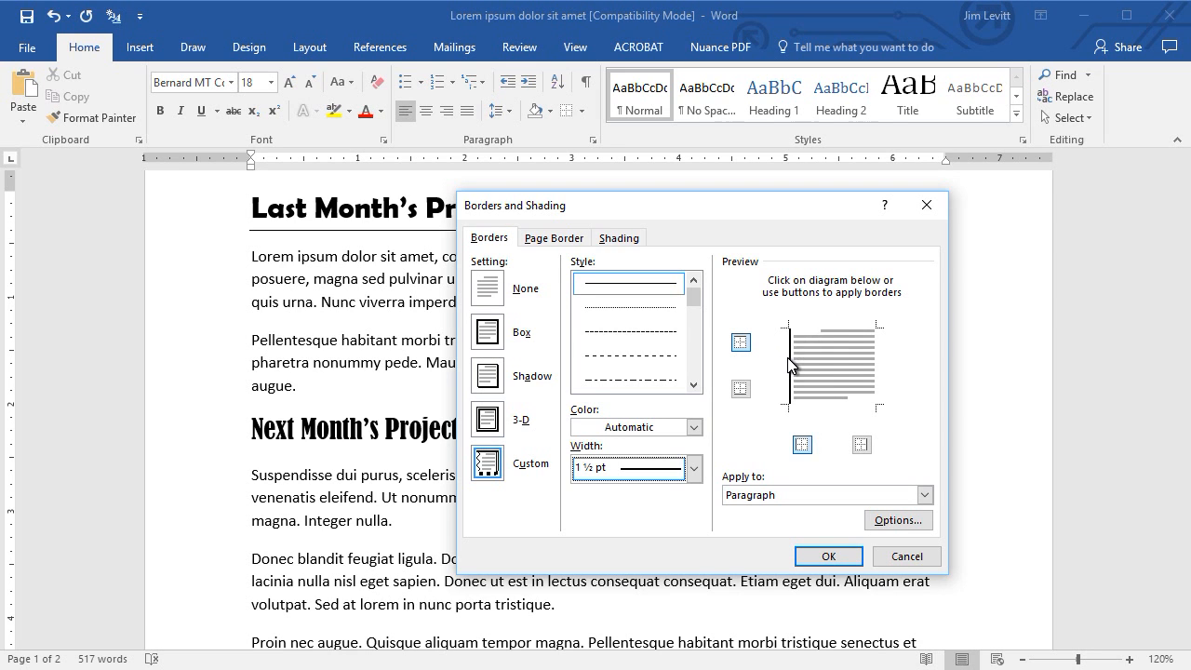
pyautogui.click(877, 368)
pyautogui.click(831, 331)
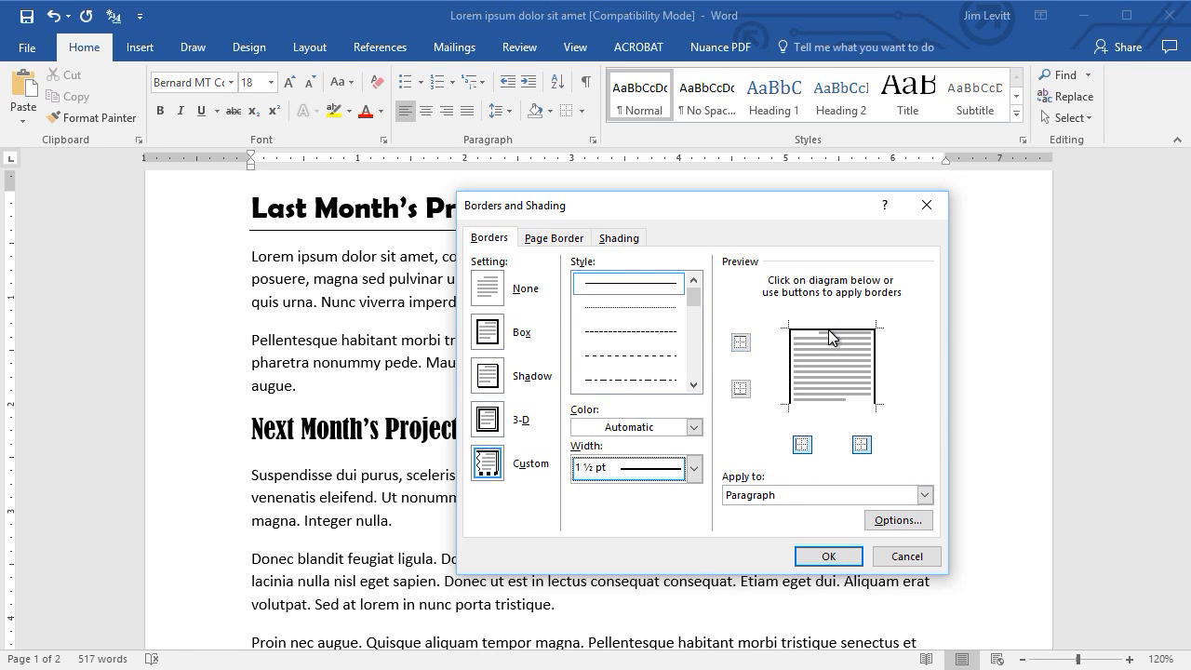
pyautogui.click(791, 367)
pyautogui.click(831, 333)
pyautogui.click(876, 368)
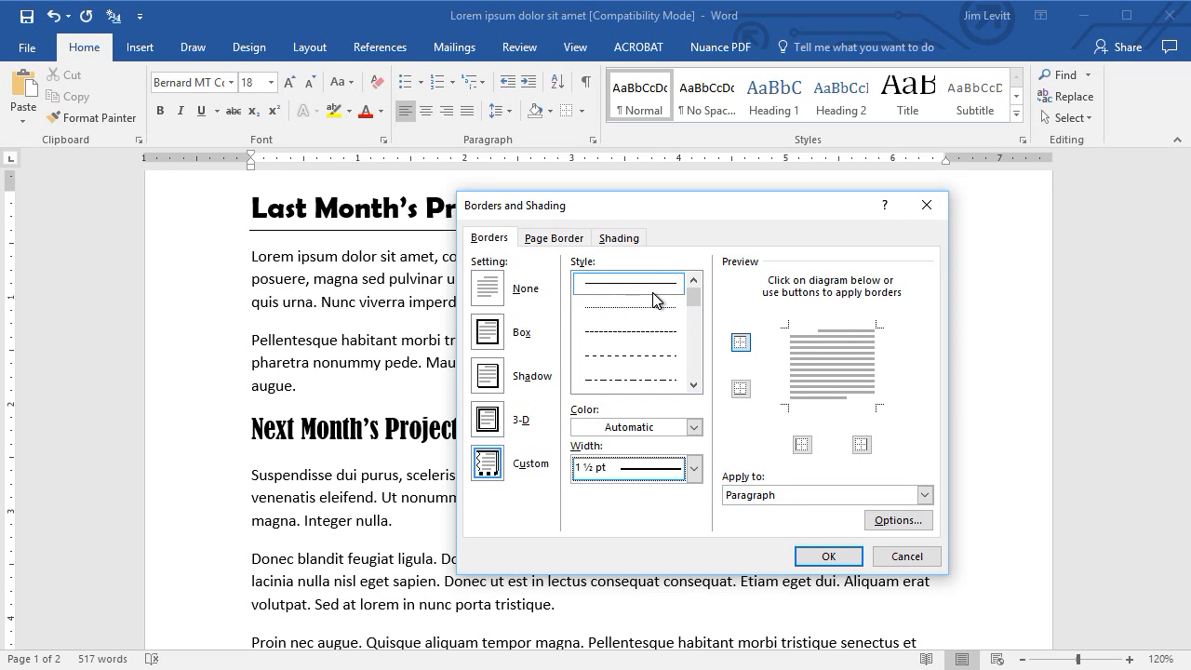
# Step: Apply a dashed, dark blue, 3 pt bottom border to the "Next Month's Projections" heading
pyautogui.click(650, 357)
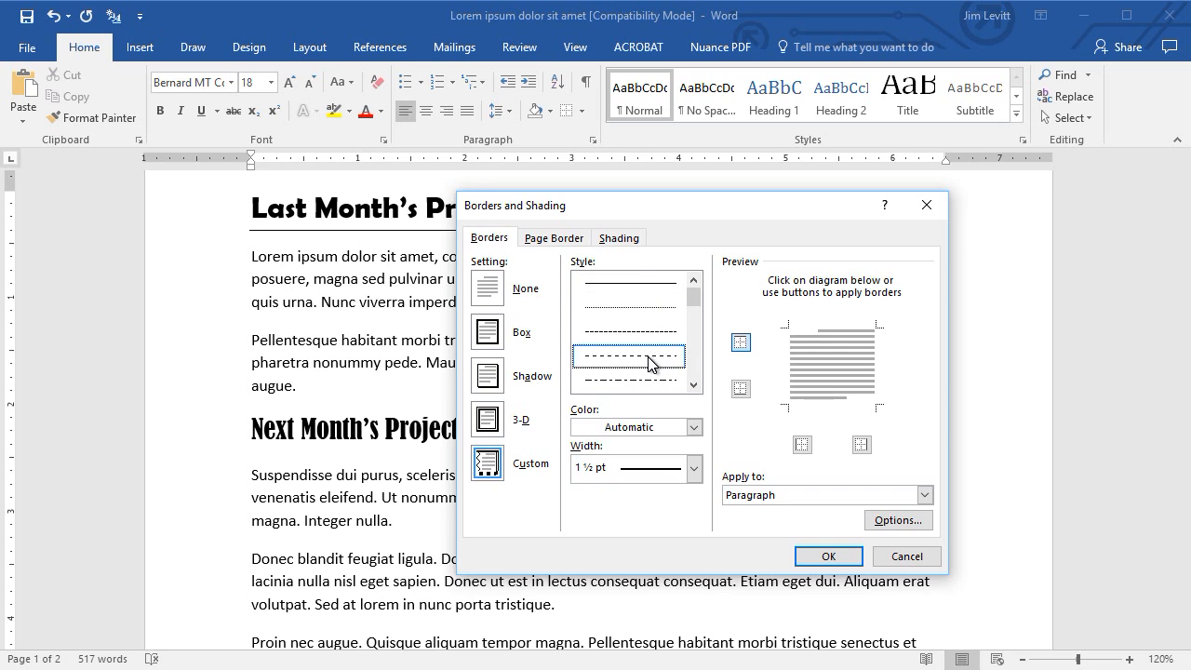
pyautogui.click(694, 428)
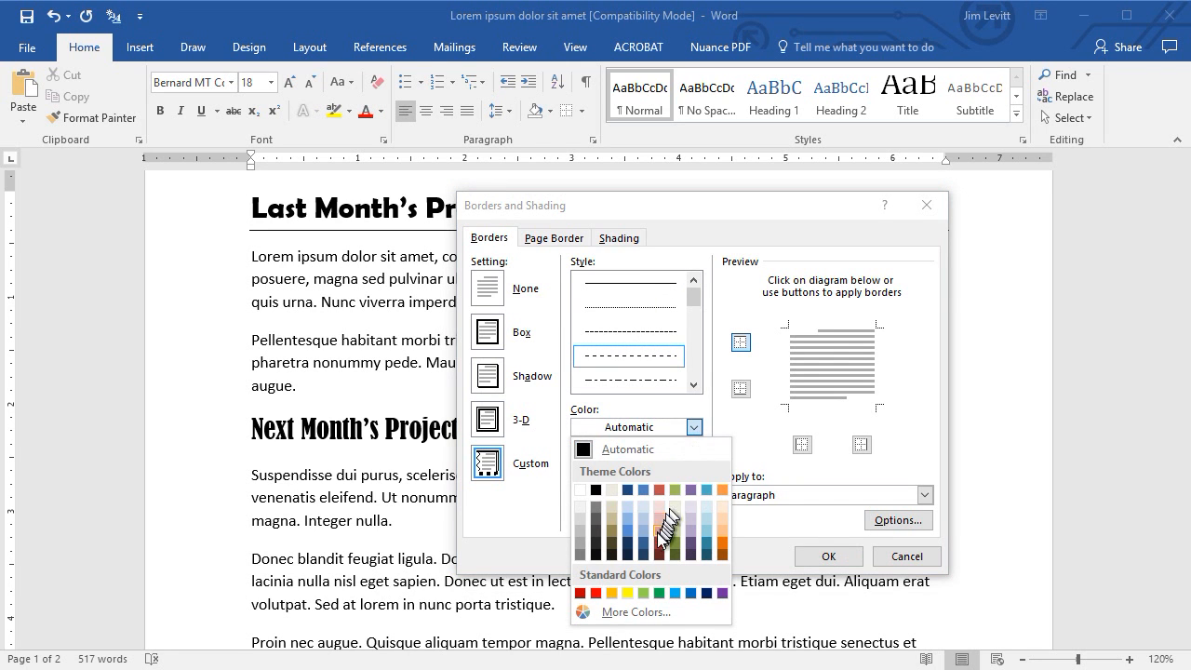
pyautogui.click(626, 544)
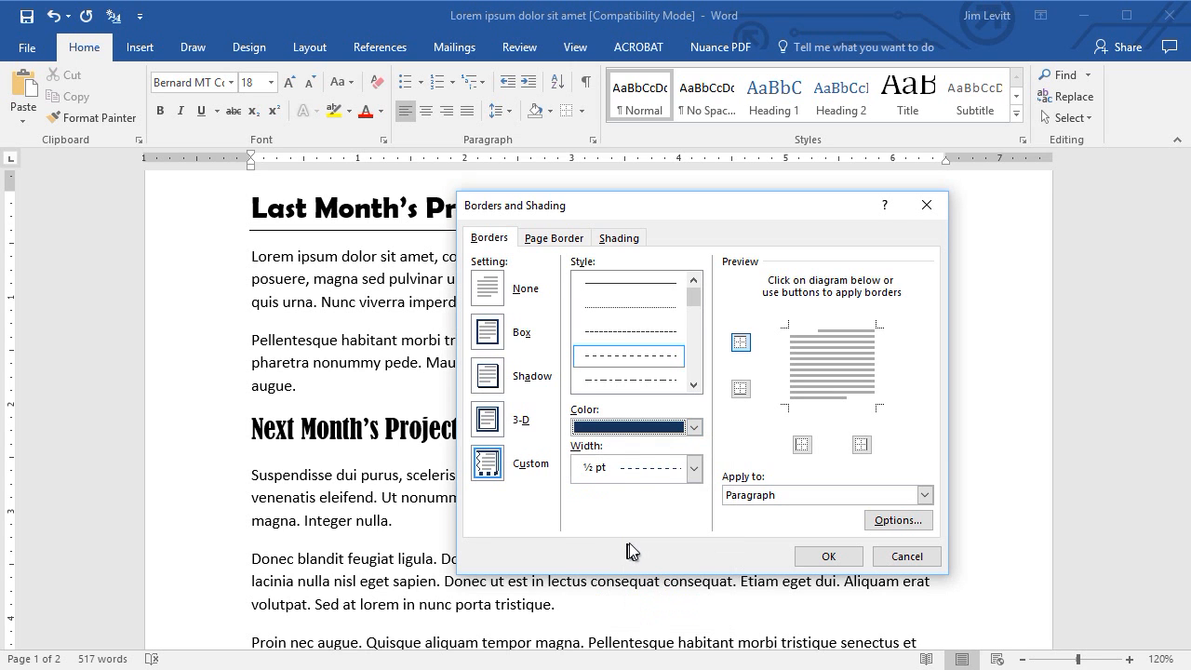
pyautogui.click(694, 469)
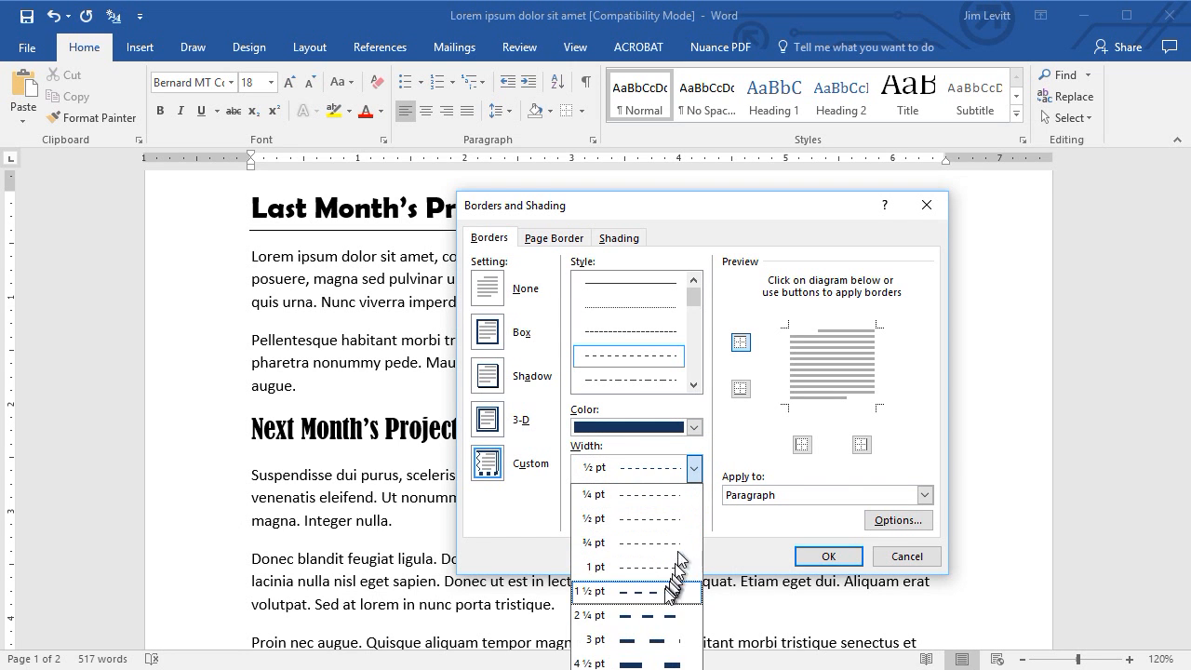
pyautogui.click(659, 641)
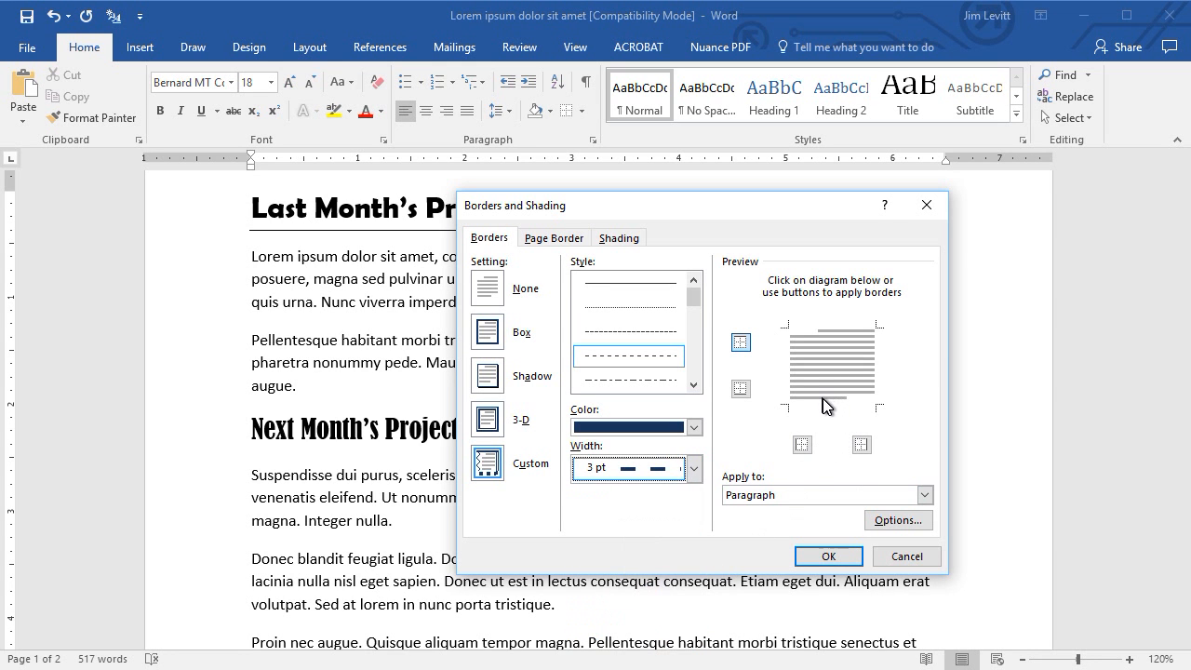
pyautogui.click(828, 557)
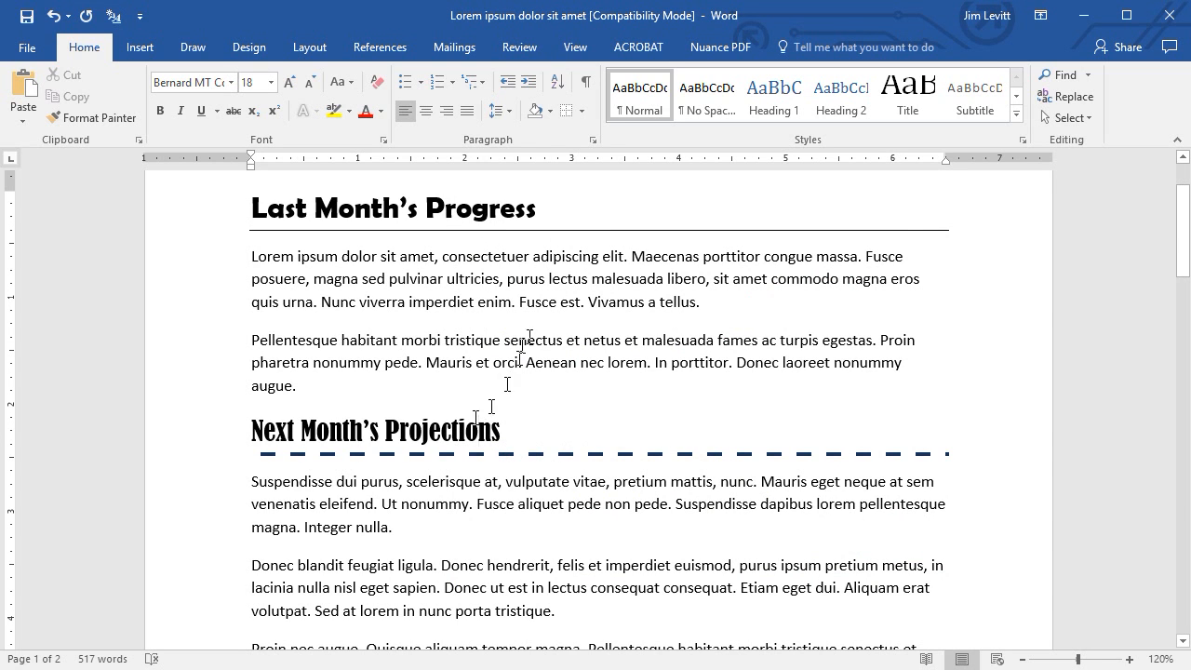
# Step: In the Borders and Shading settings for the "Next Month's Projections" heading, set the line color to Automatic and the width to ½ pt
pyautogui.click(583, 111)
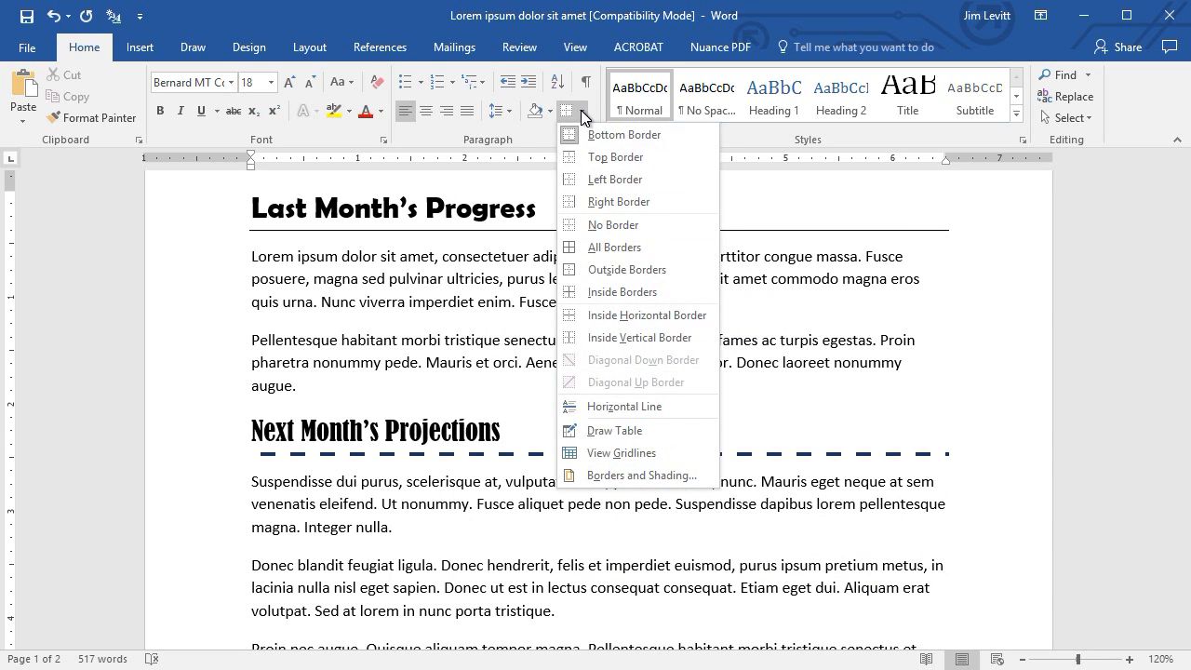
pyautogui.click(614, 475)
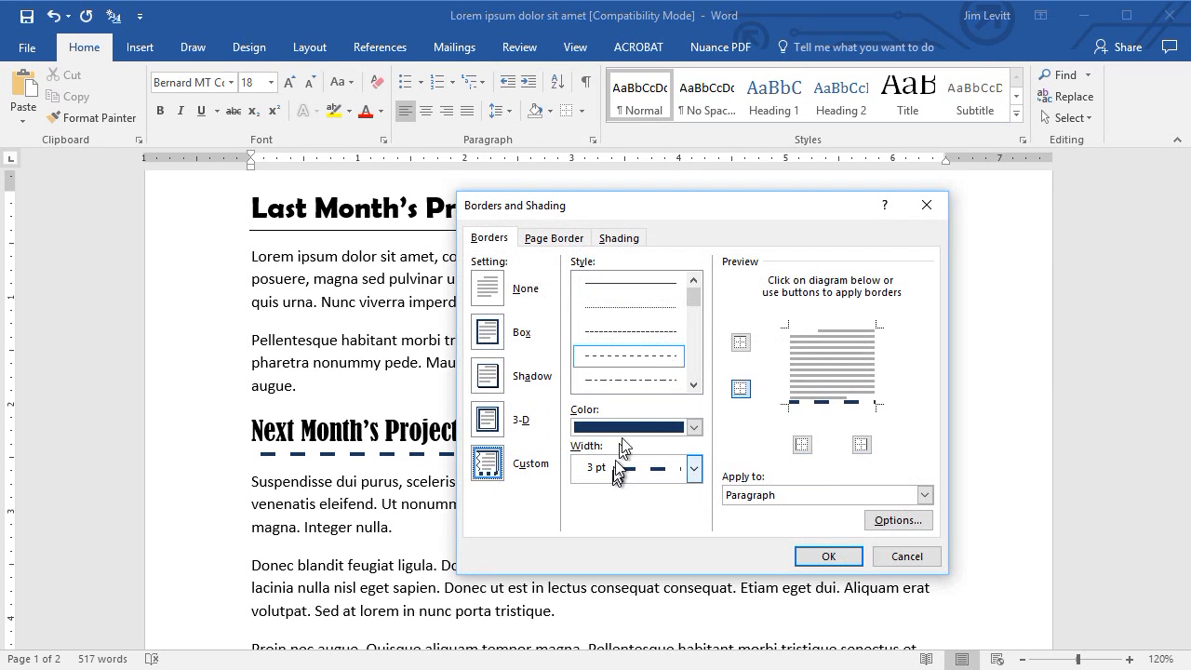
pyautogui.click(694, 429)
pyautogui.click(682, 448)
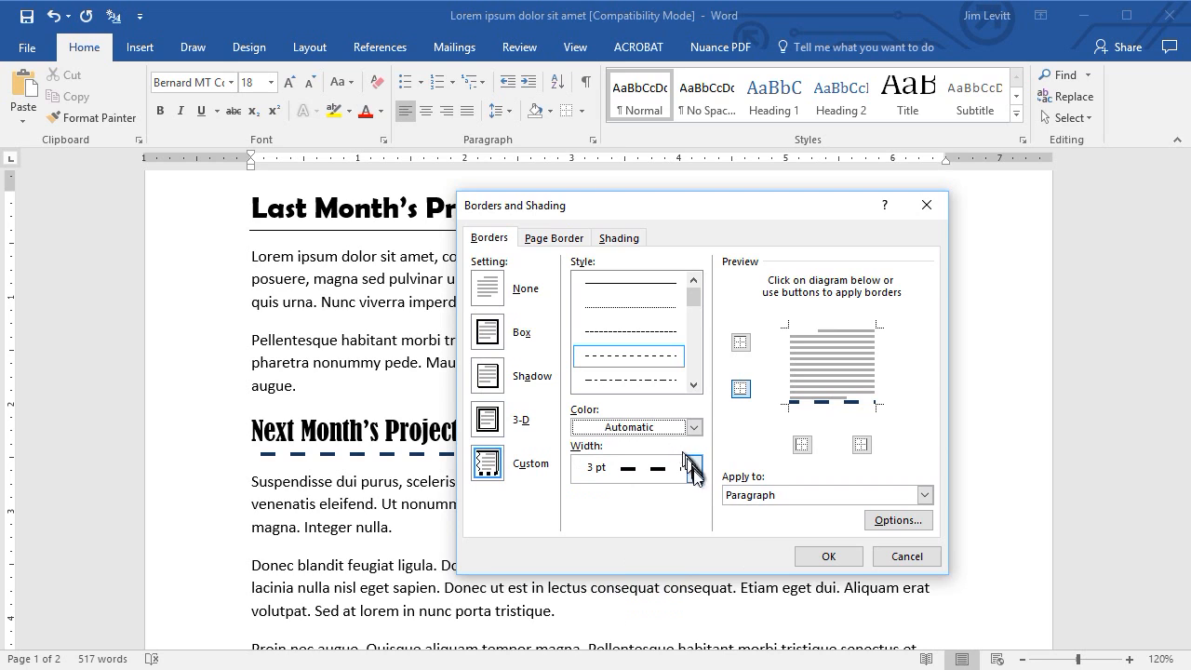
pyautogui.click(695, 468)
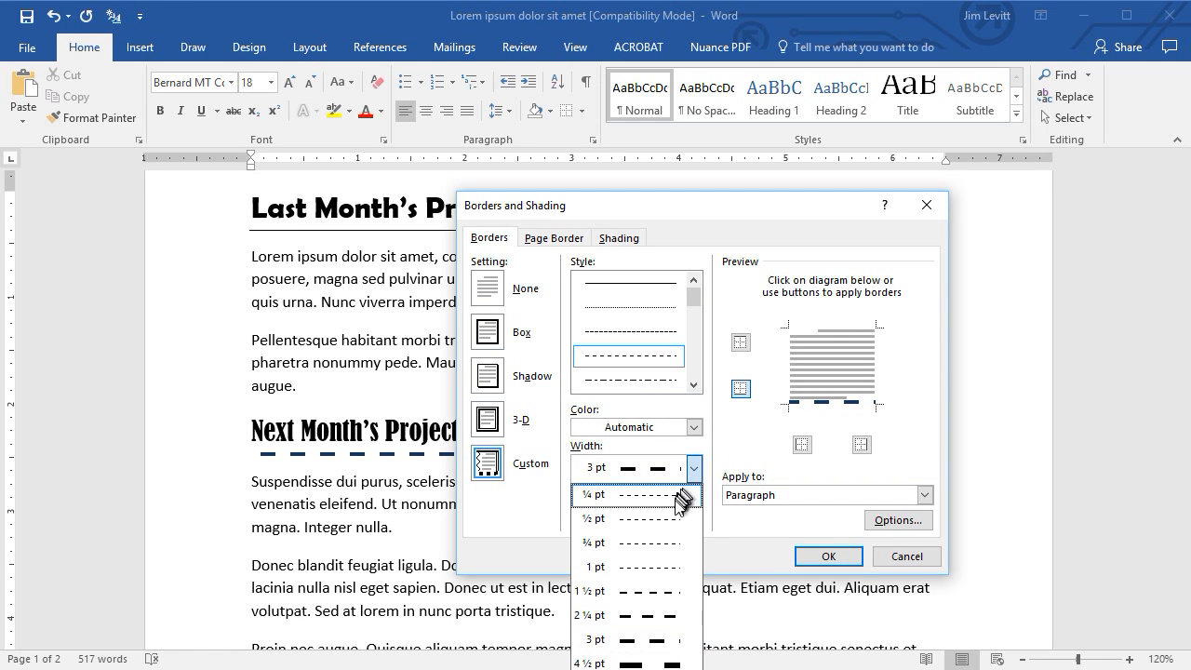
pyautogui.click(677, 521)
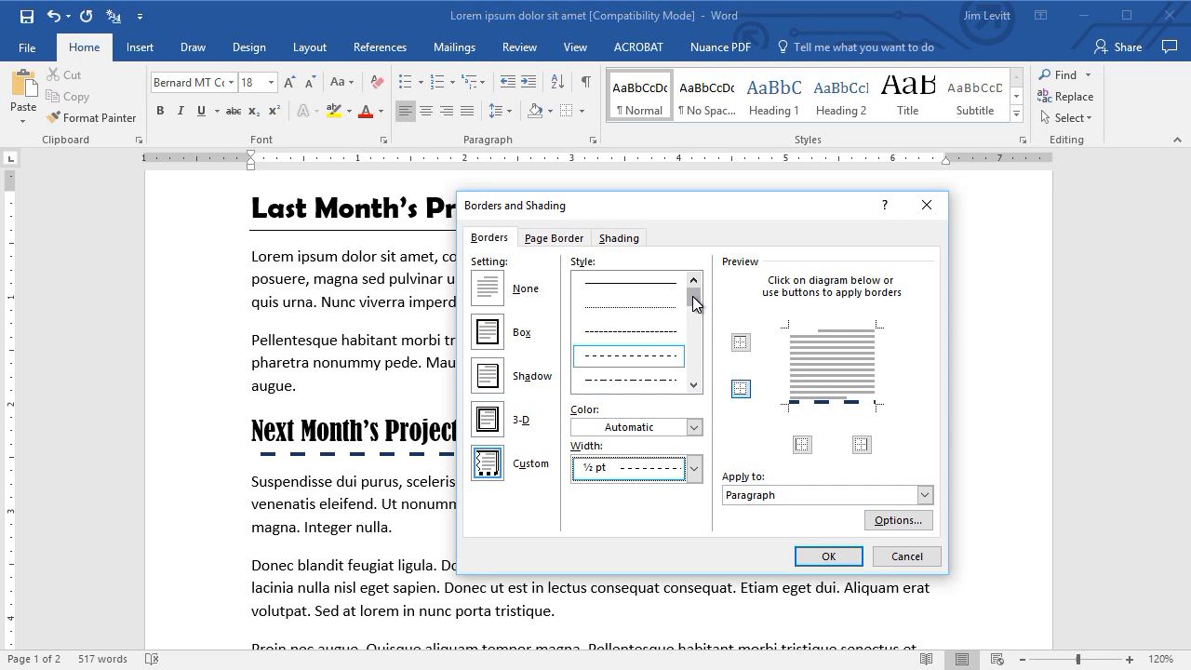
# Step: Replace the heading's dashed bottom border with a 3 pt double line combining a thin and a thick stroke
pyautogui.moveTo(693, 296); pyautogui.dragTo(663, 323)
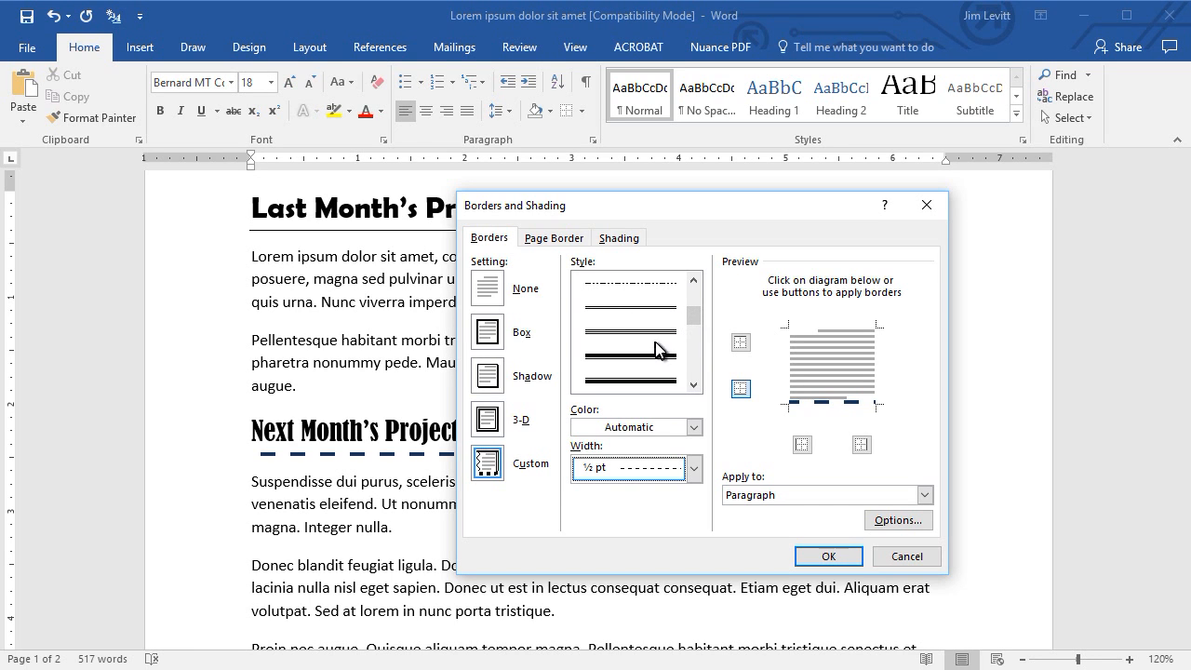
pyautogui.click(694, 384)
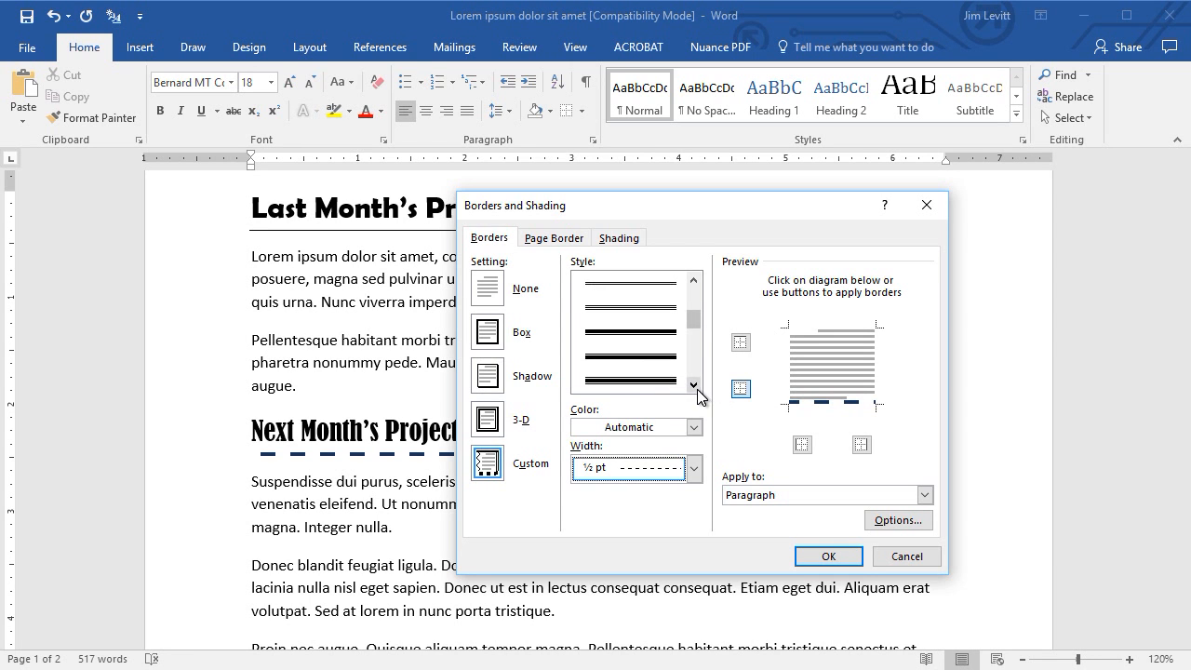
pyautogui.click(651, 357)
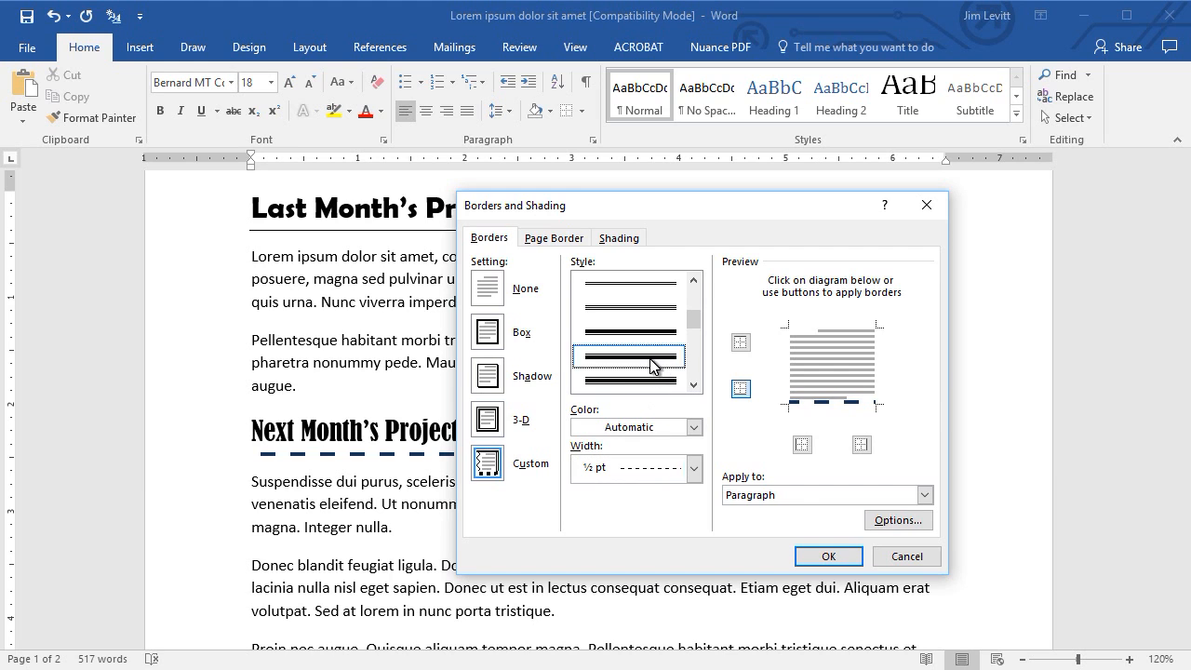
pyautogui.click(823, 404)
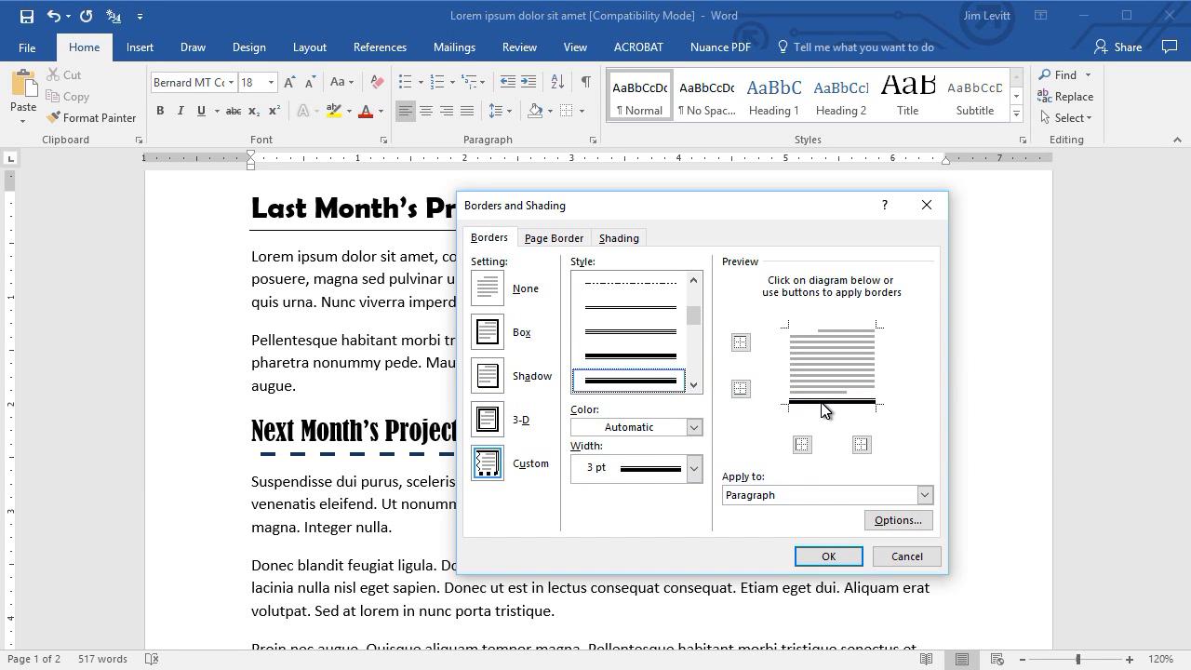
pyautogui.click(829, 558)
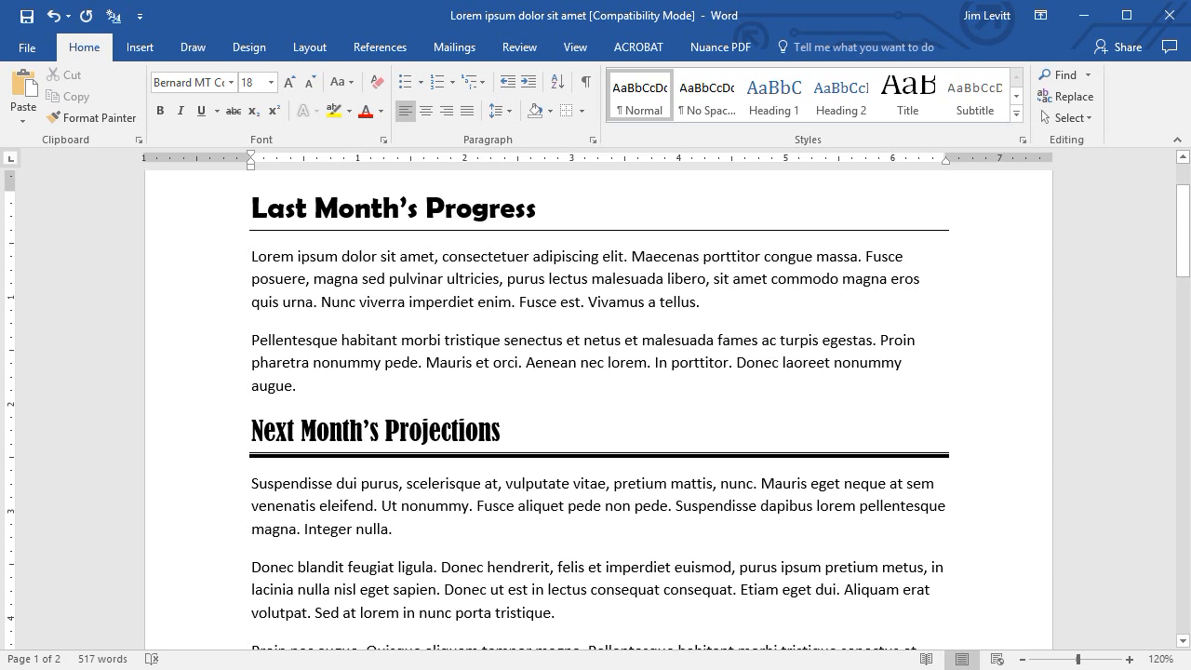
# Step: Recolor the double bottom border of the "Next Month's Projections" heading to dark purple
pyautogui.click(582, 113)
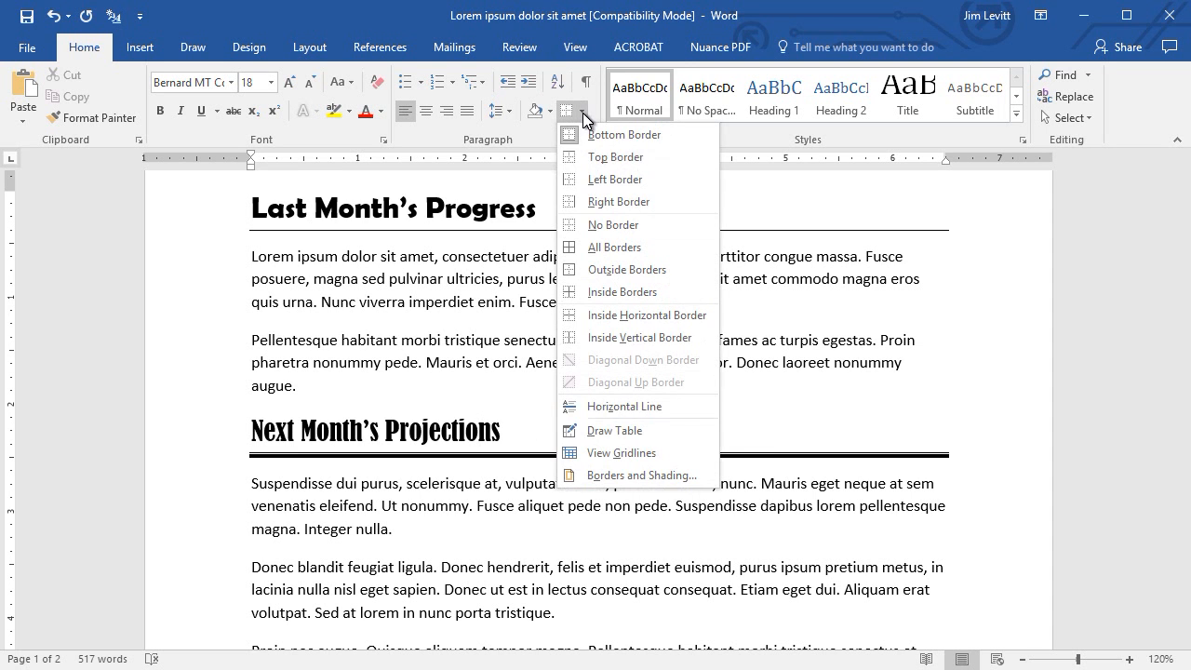
pyautogui.click(652, 475)
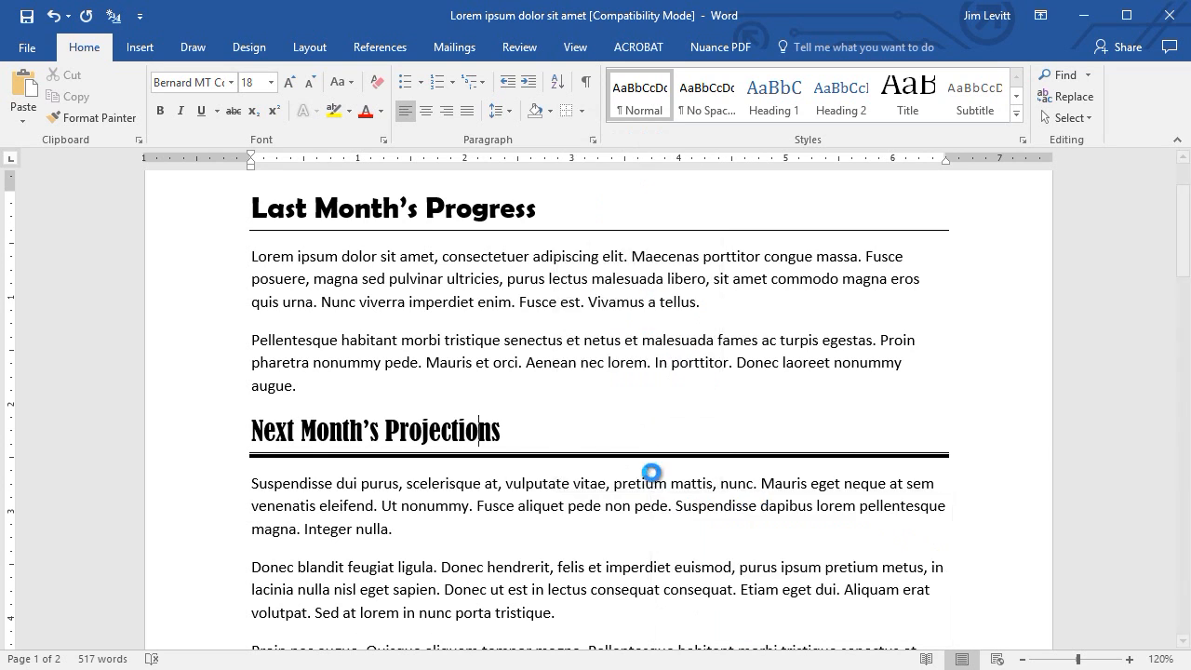
pyautogui.click(694, 428)
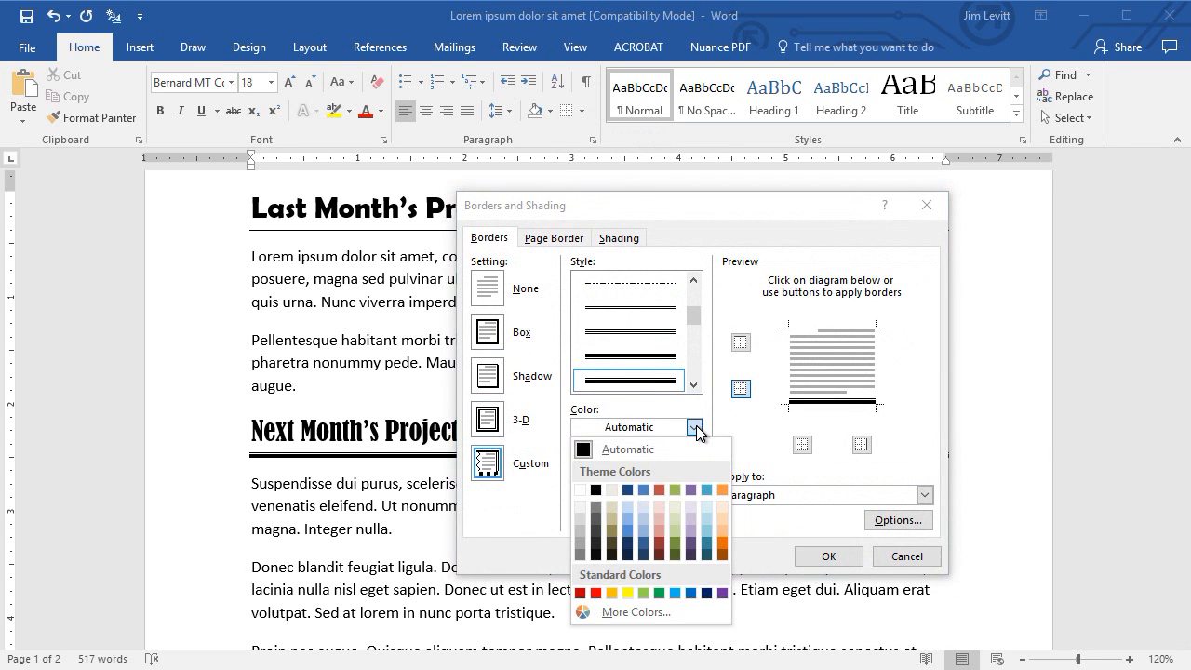
pyautogui.click(690, 554)
pyautogui.click(821, 402)
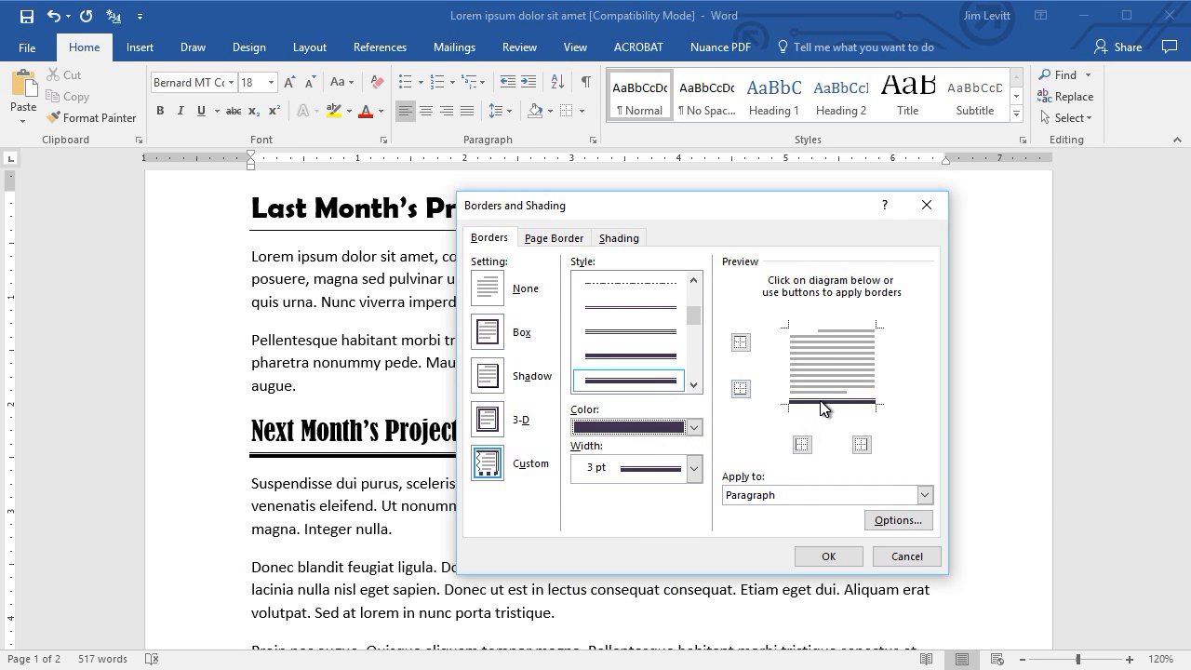
pyautogui.click(828, 556)
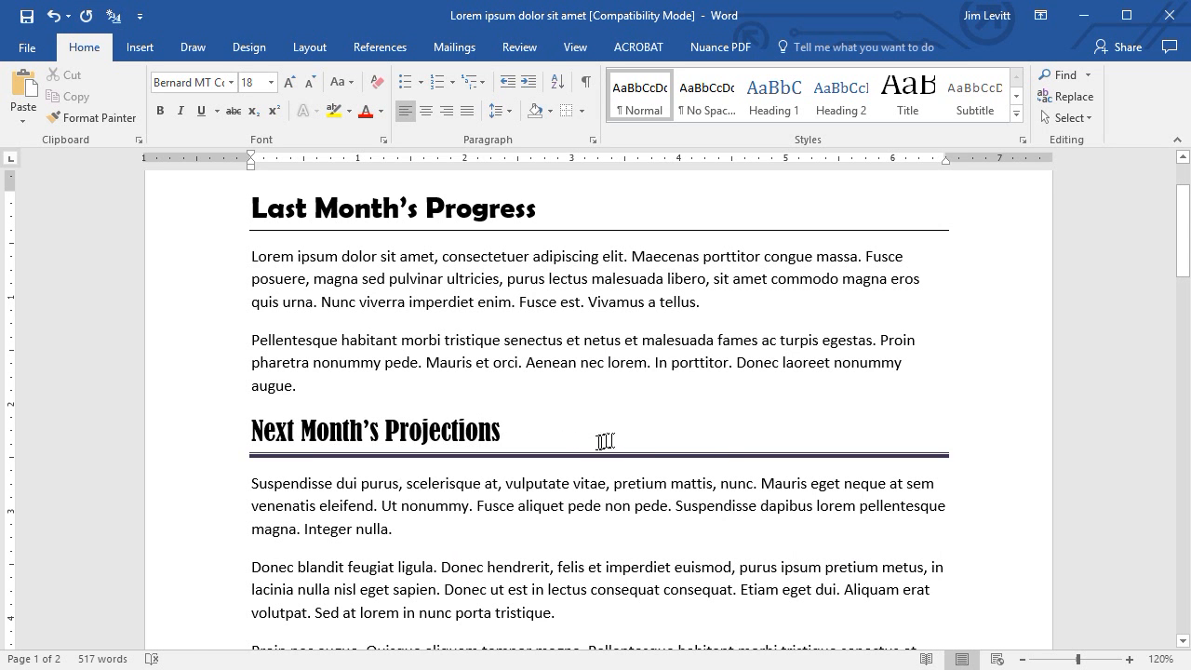
# Step: Shade the paragraph starting "Donec blandit feugiat ligula" with a 10% pattern style
pyautogui.scroll(-3, 521, 563)
pyautogui.scroll(5, 549, 575)
pyautogui.scroll(-3, 555, 580)
pyautogui.scroll(3, 555, 580)
pyautogui.scroll(-5, 555, 580)
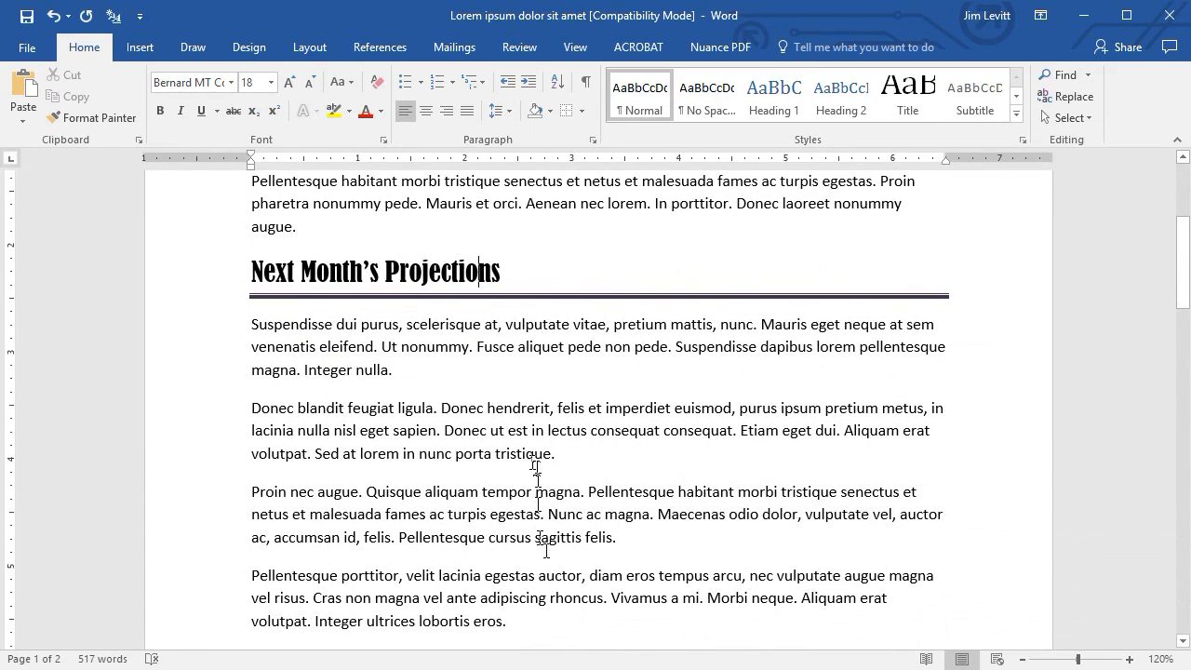
pyautogui.click(508, 415)
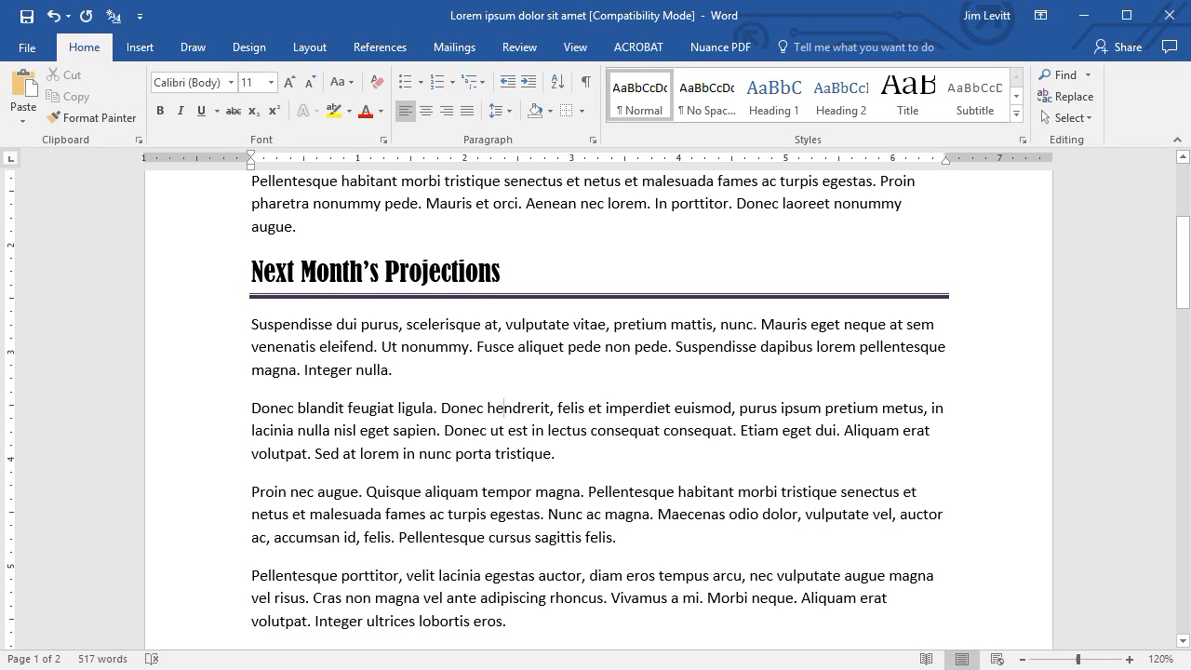
pyautogui.click(582, 113)
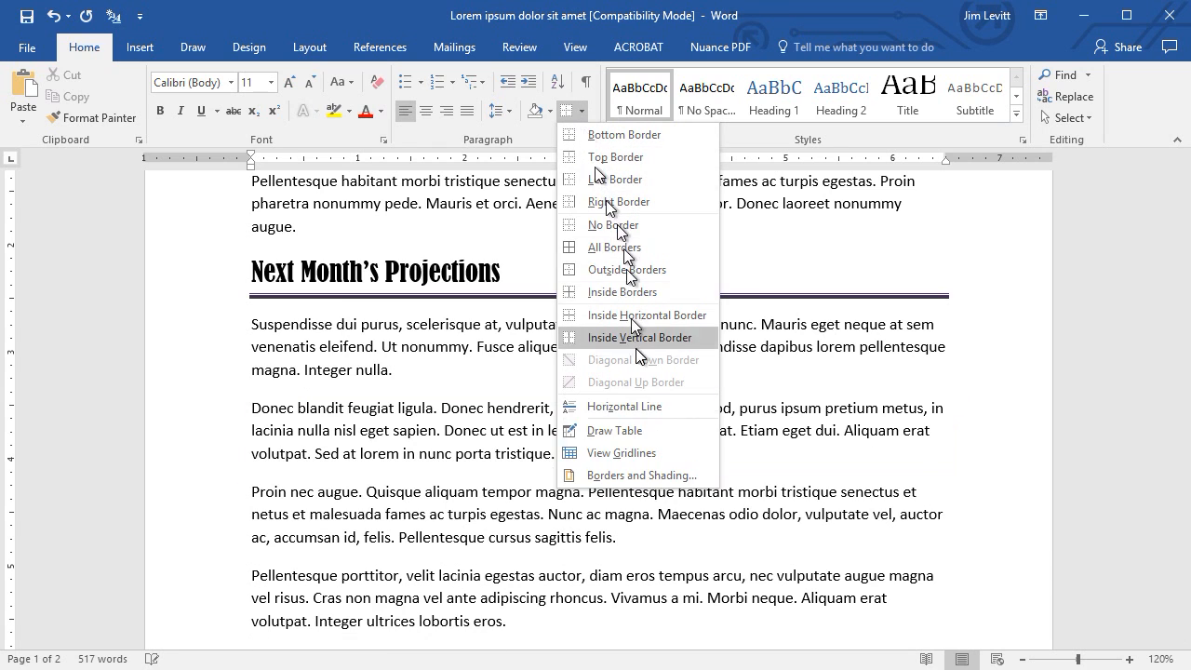
pyautogui.click(642, 475)
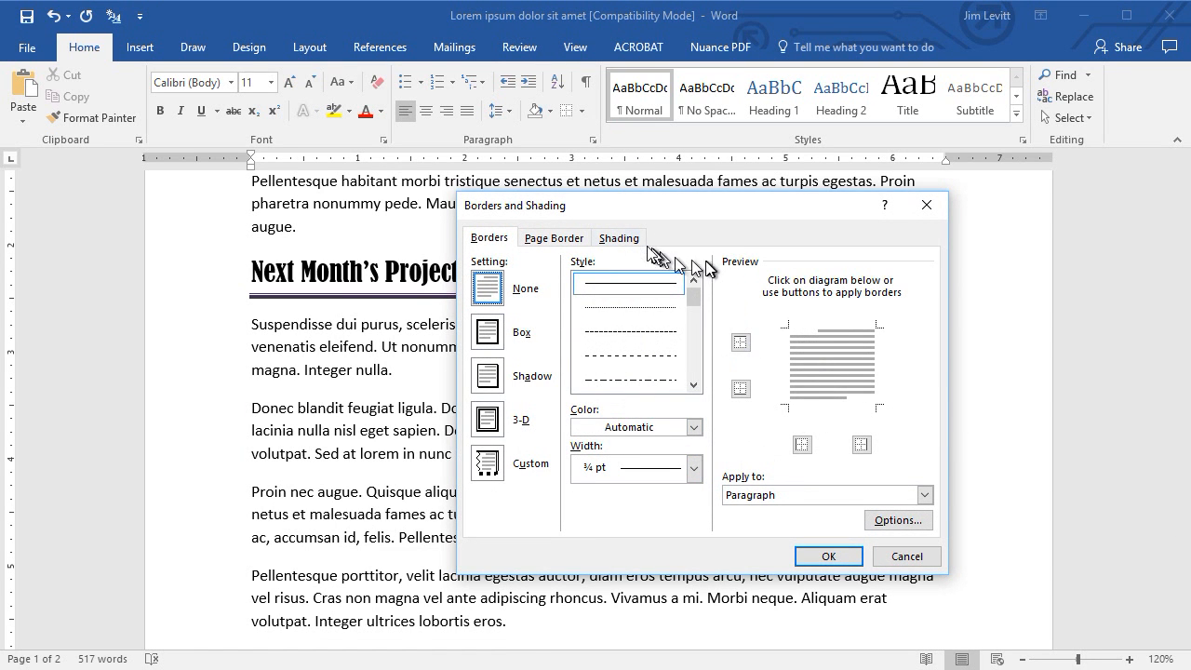
pyautogui.click(620, 239)
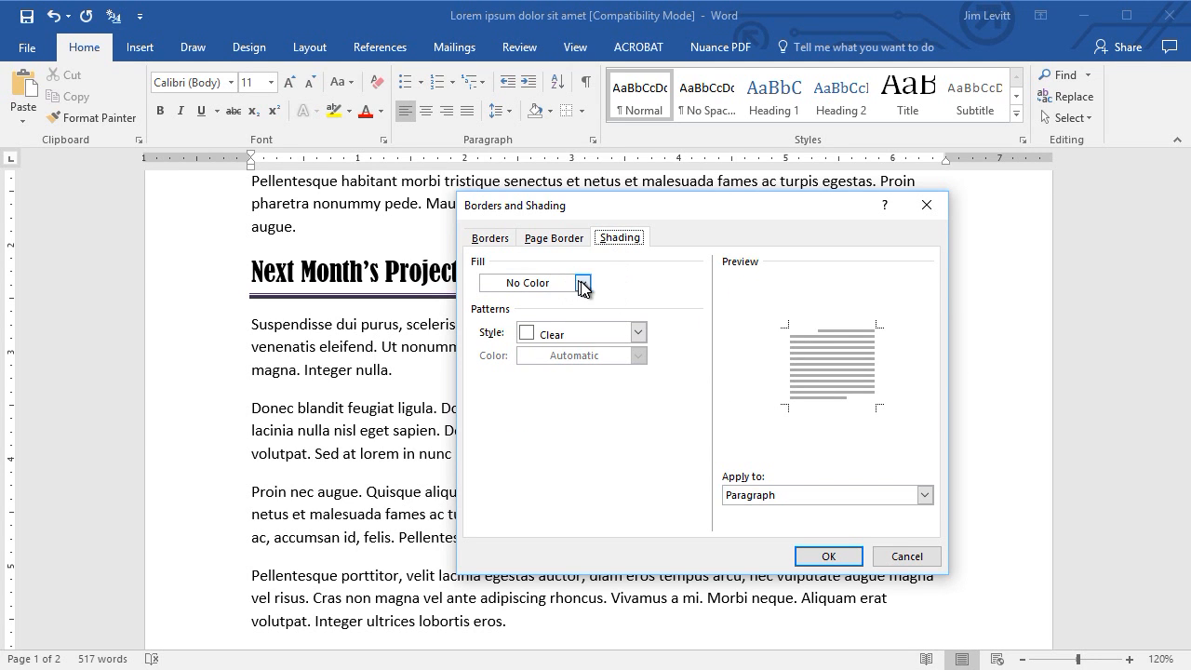
pyautogui.click(638, 333)
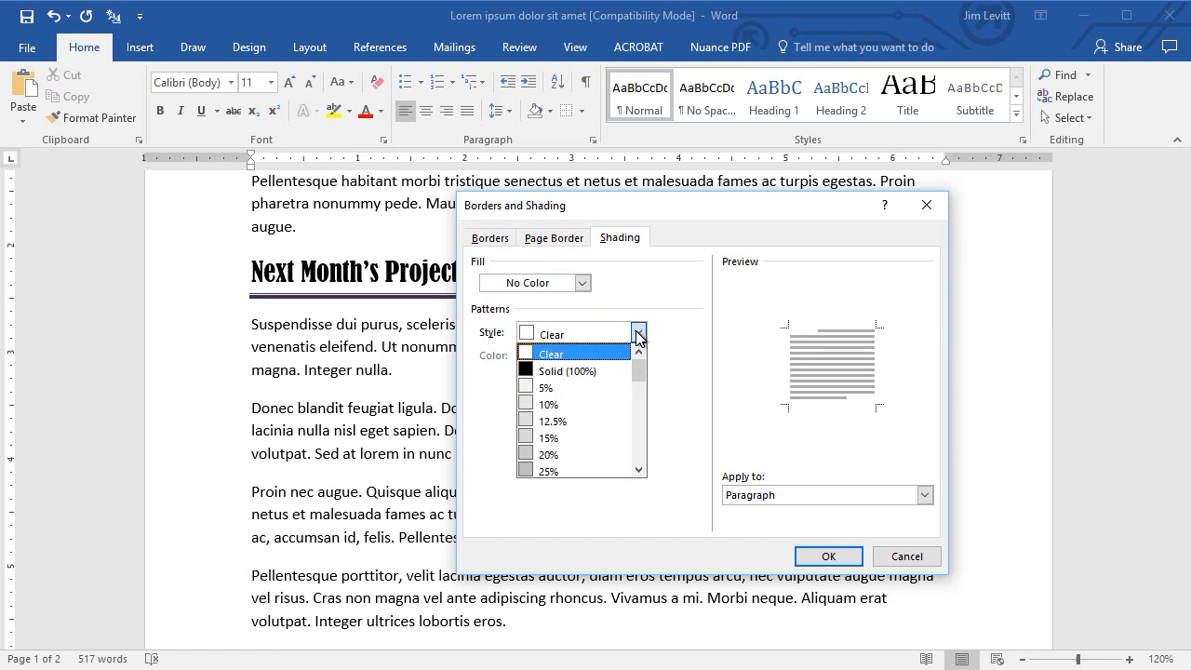
pyautogui.click(589, 403)
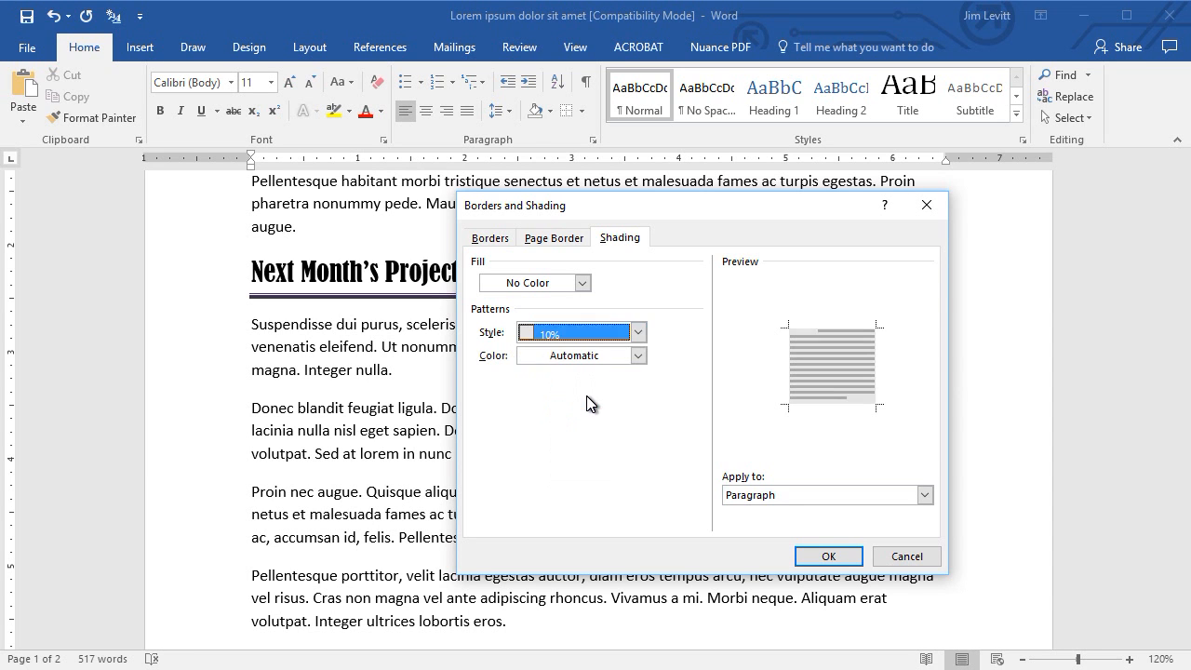
pyautogui.click(825, 556)
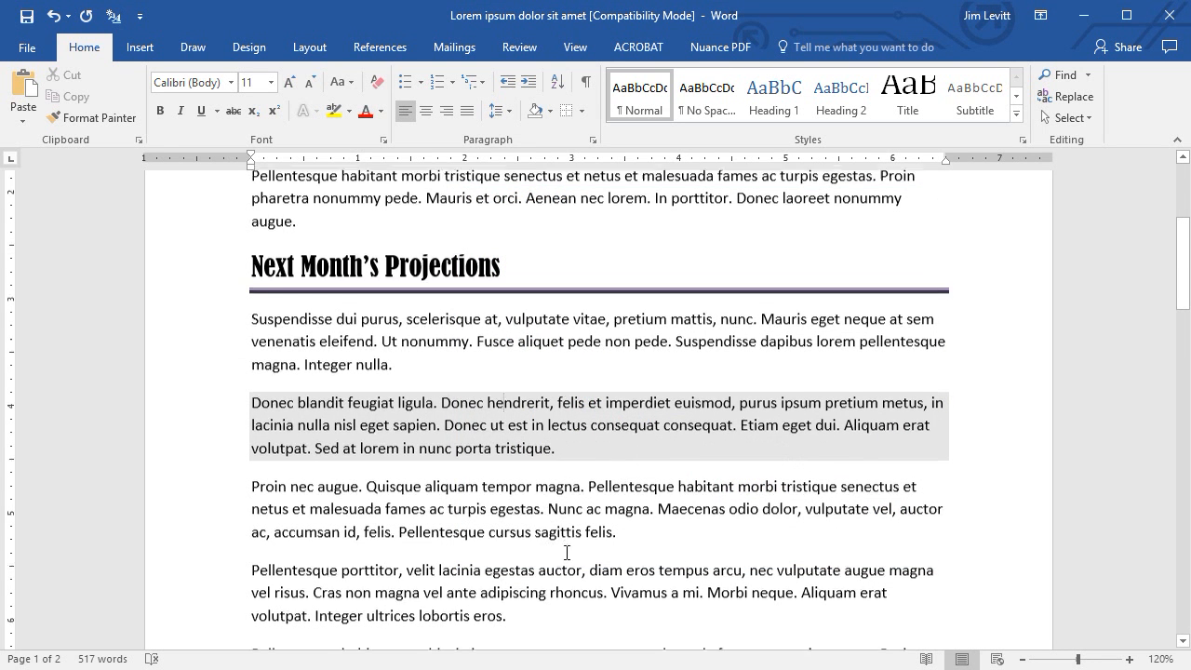
# Step: Apply a light orange shading fill to the five-line paragraph starting "Pellentesque habitant morbi tristique" in the "Next Month's Projections" section
pyautogui.scroll(-4, 547, 517)
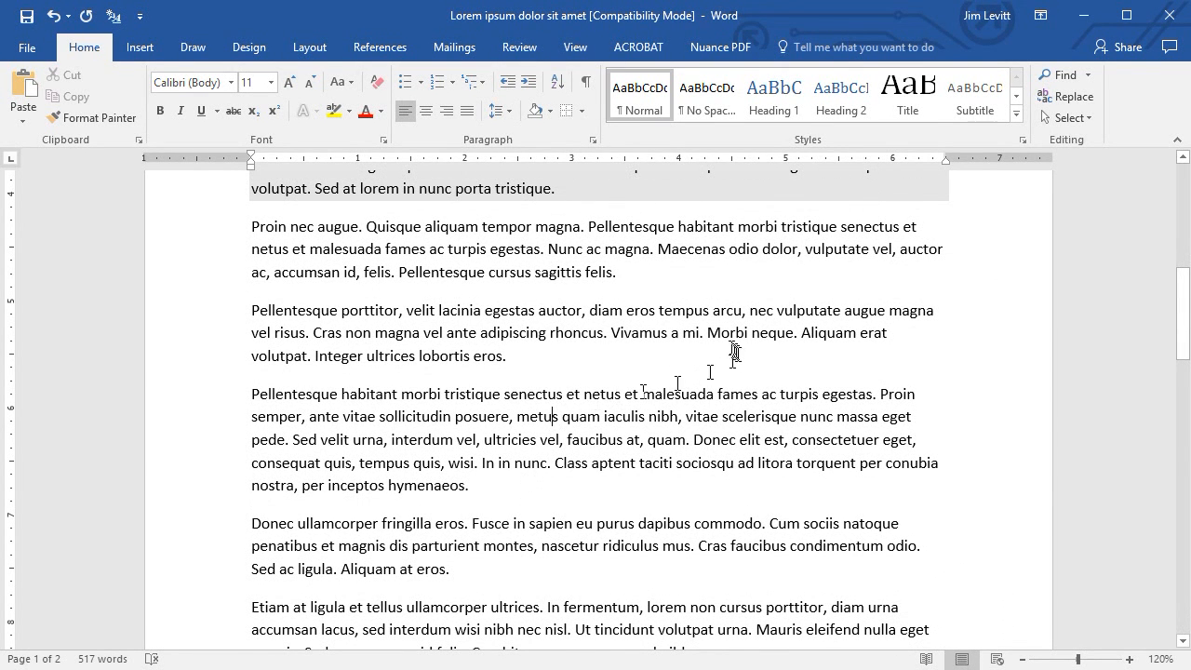
pyautogui.click(581, 111)
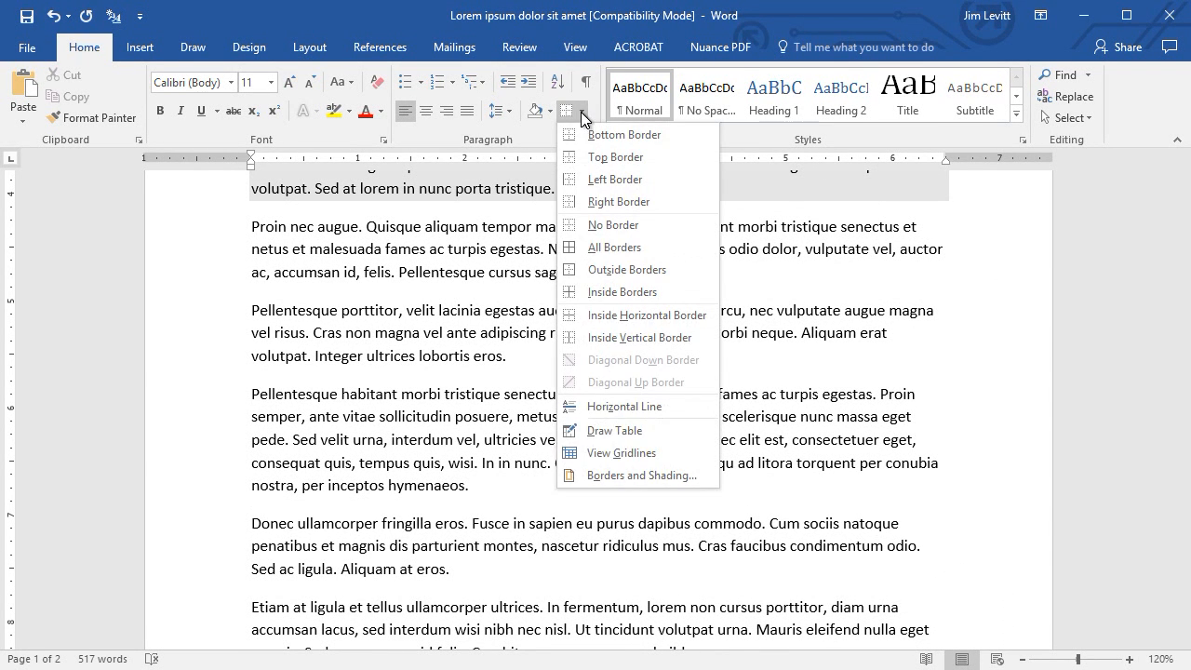
pyautogui.click(638, 476)
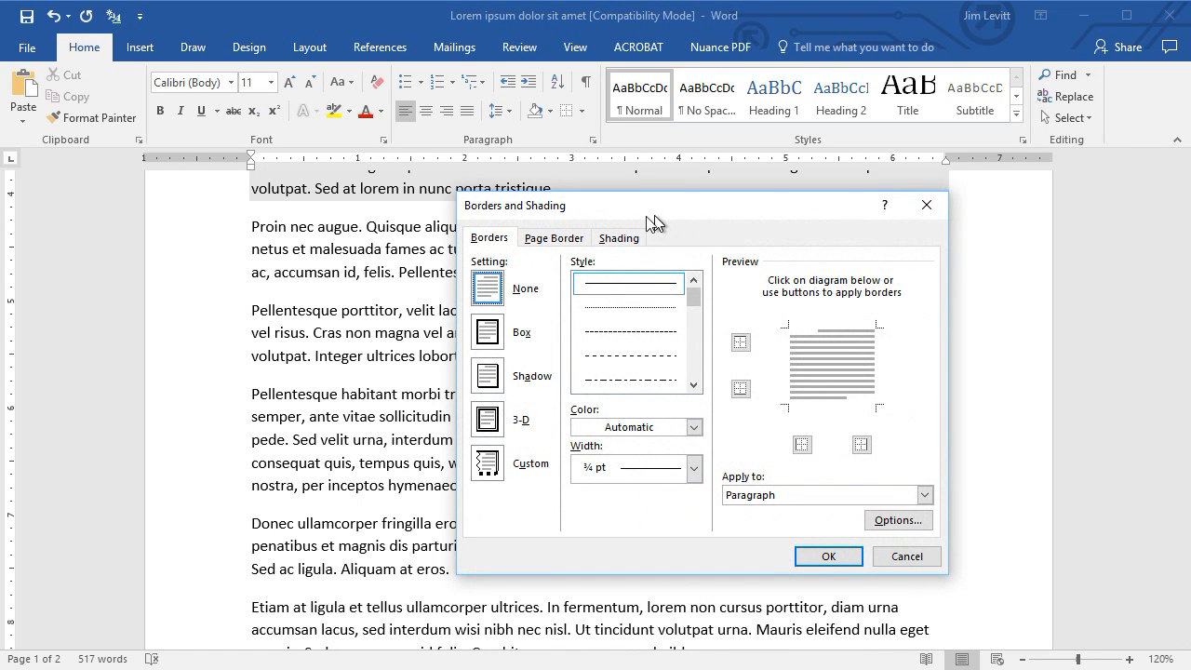
pyautogui.click(619, 239)
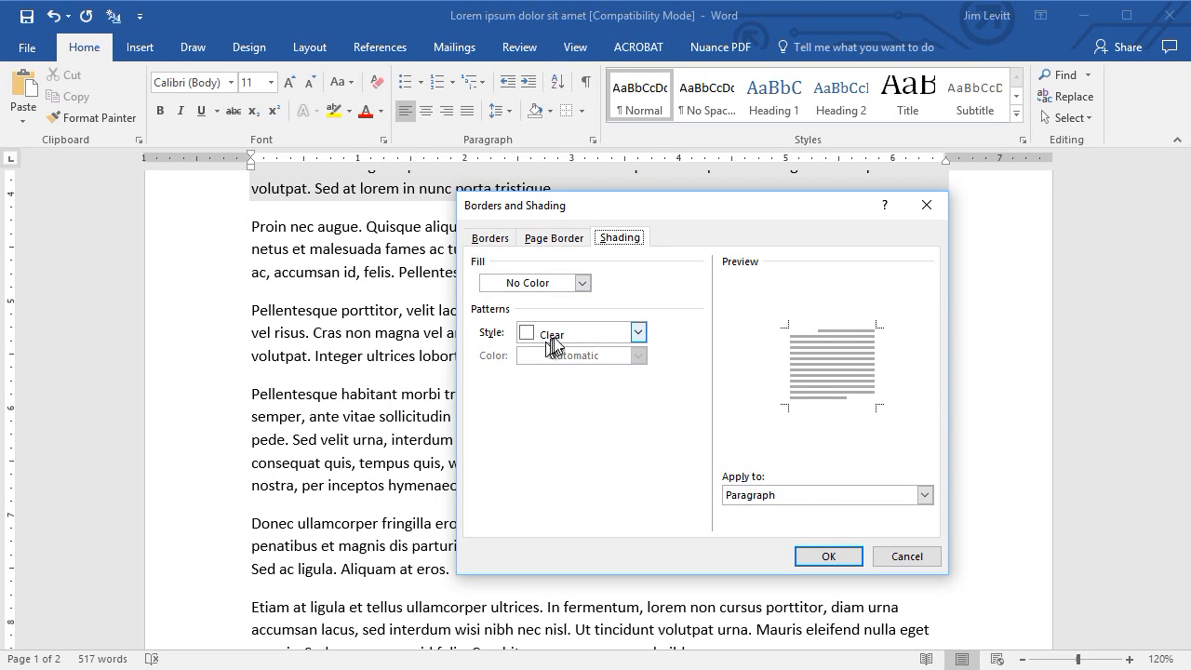
pyautogui.click(582, 283)
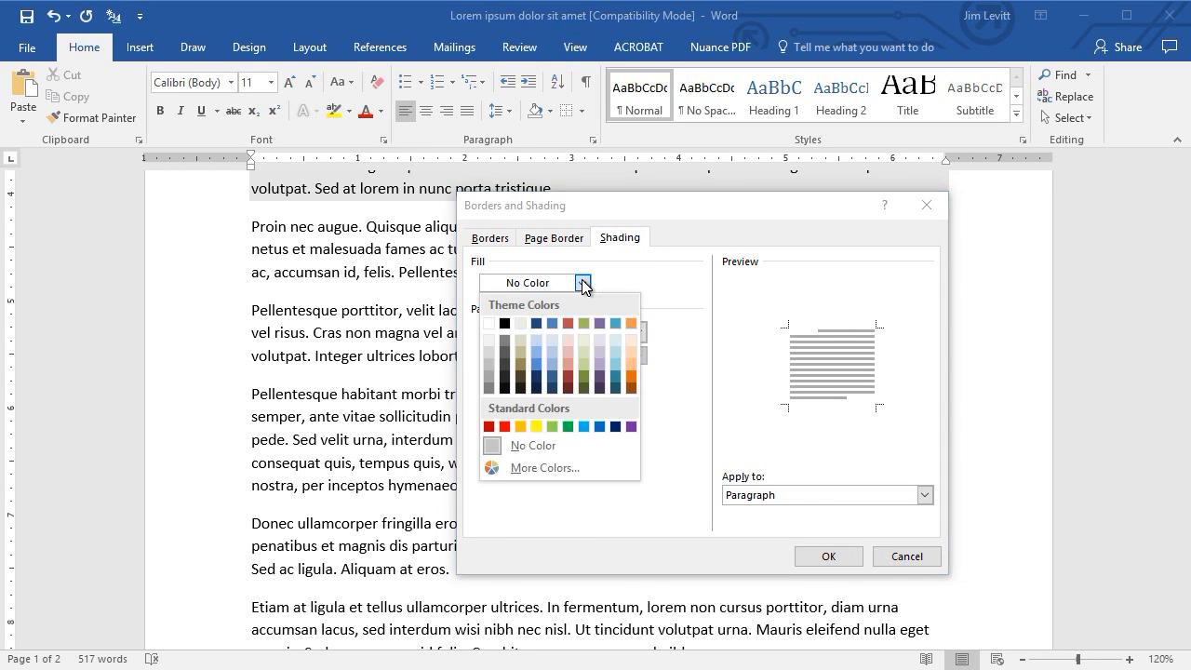
pyautogui.click(631, 354)
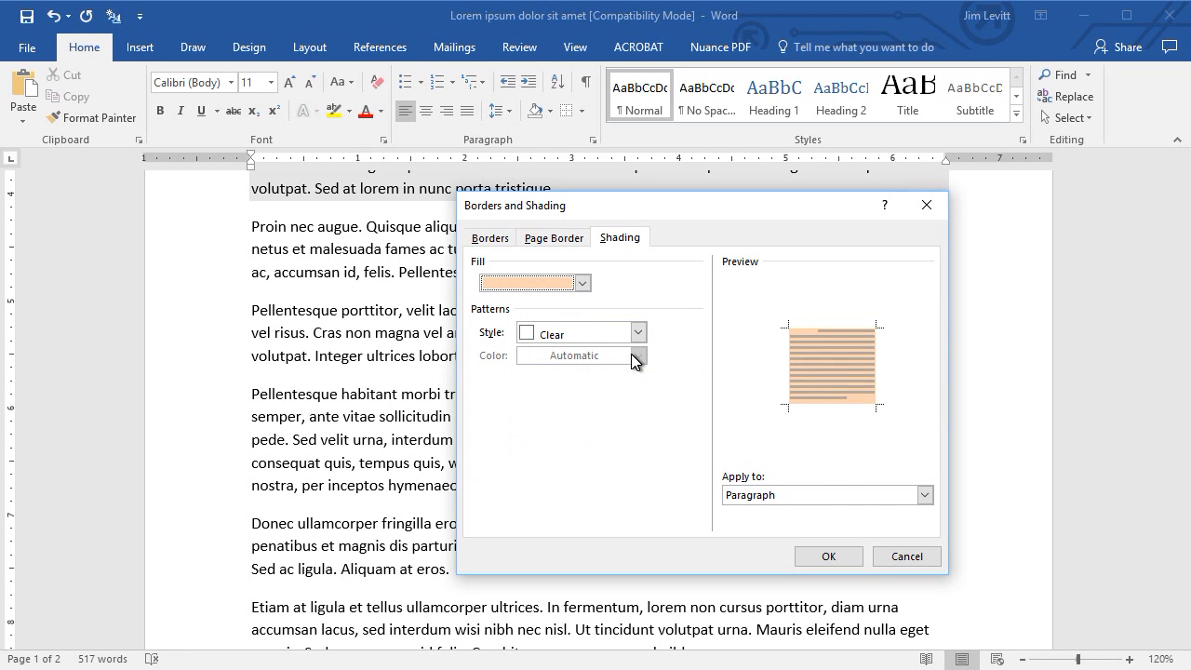
pyautogui.click(829, 558)
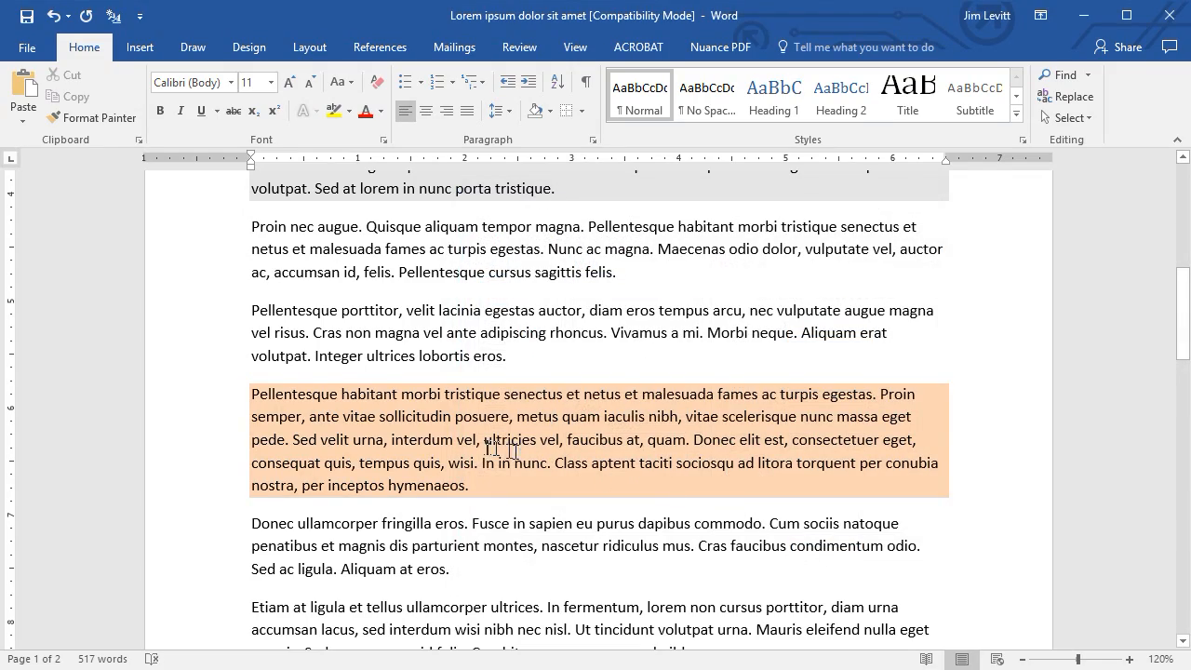
# Step: Review the gray and orange shaded paragraphs in the "Next Month's Projections" section
pyautogui.scroll(-3, 766, 478)
pyautogui.scroll(3, 766, 487)
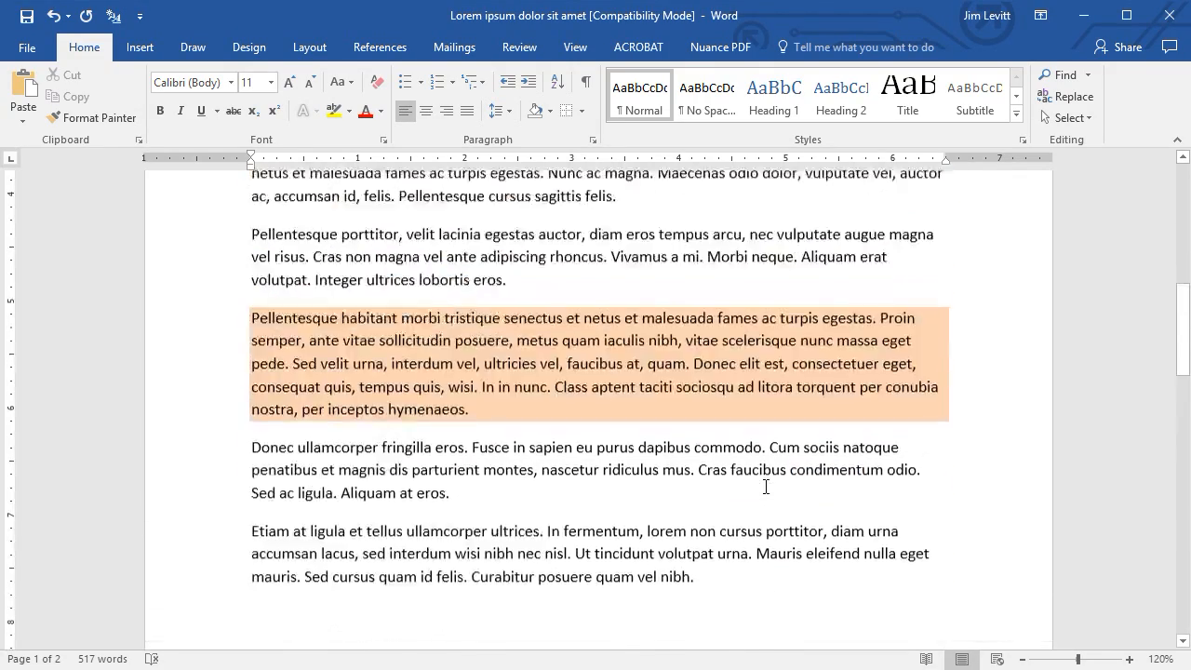
pyautogui.scroll(5, 766, 487)
pyautogui.scroll(-5, 766, 487)
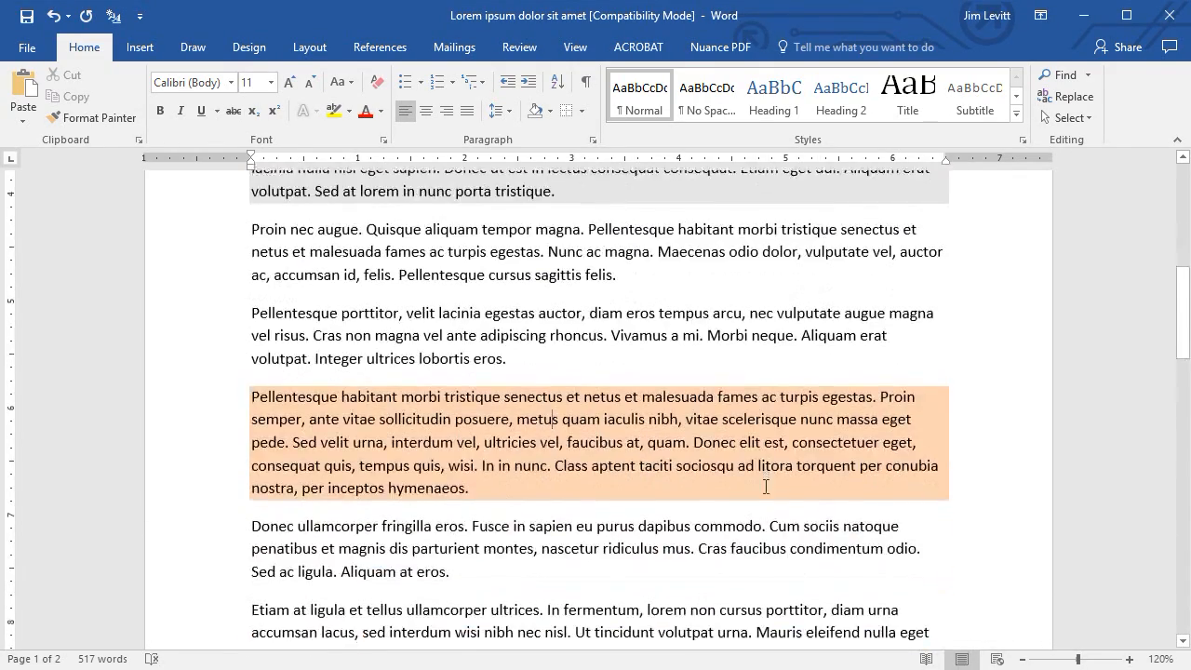
pyautogui.scroll(5, 766, 487)
pyautogui.scroll(-1, 766, 487)
pyautogui.scroll(-3, 766, 487)
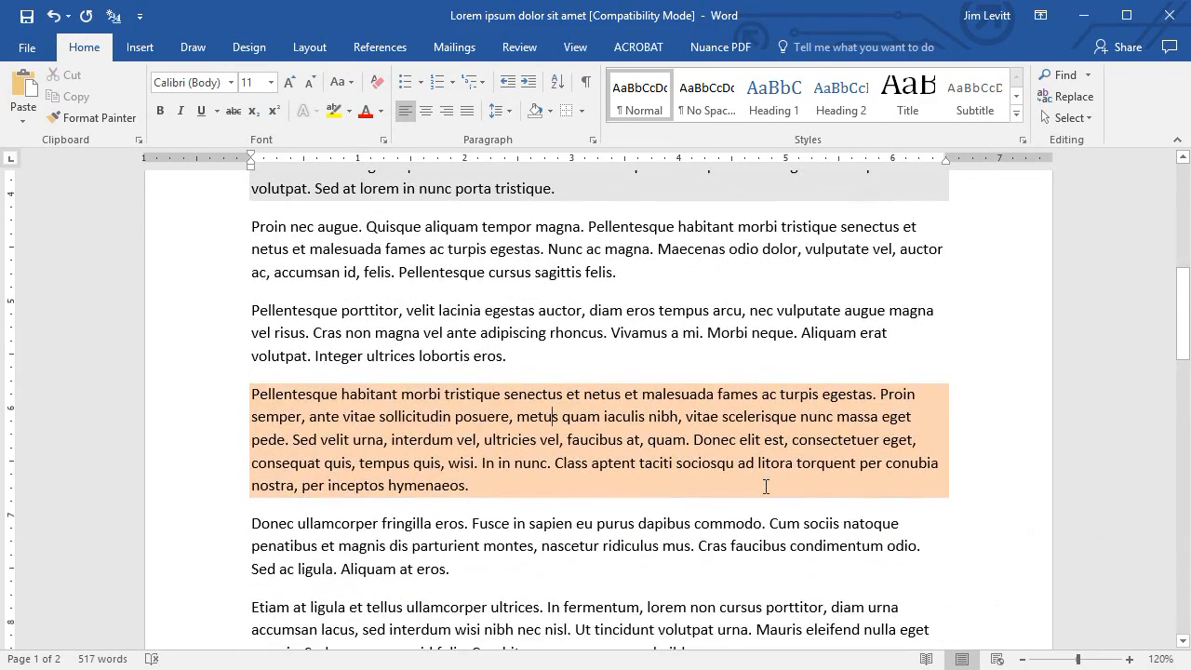
pyautogui.scroll(4, 766, 487)
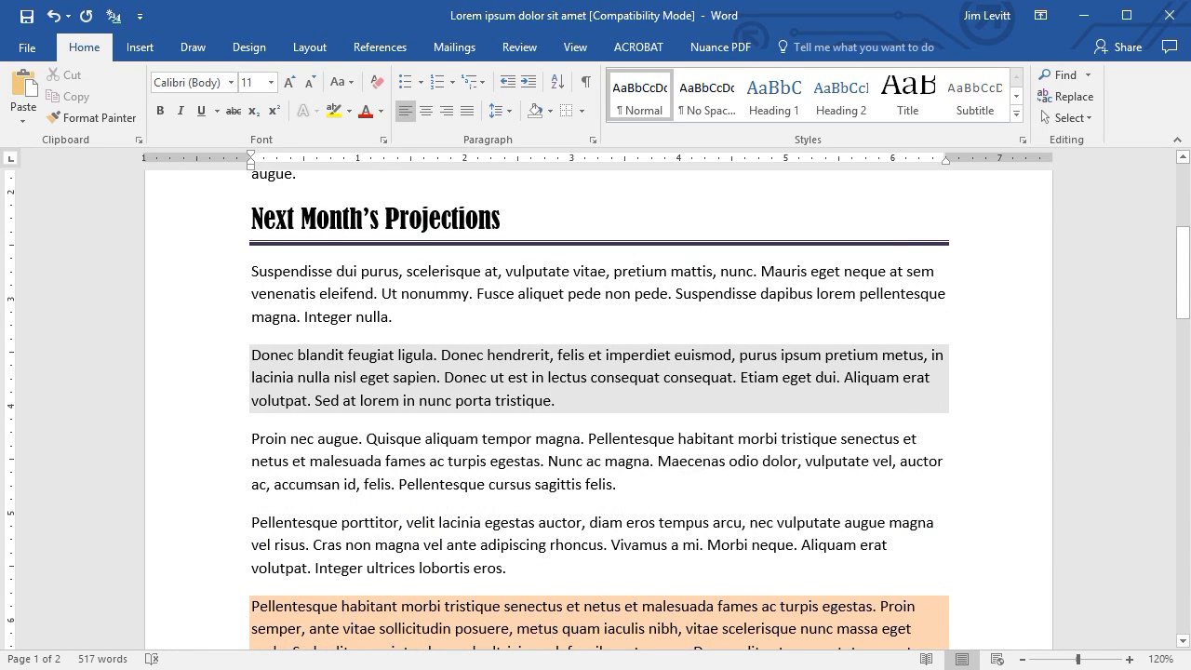
pyautogui.scroll(-8, 599, 406)
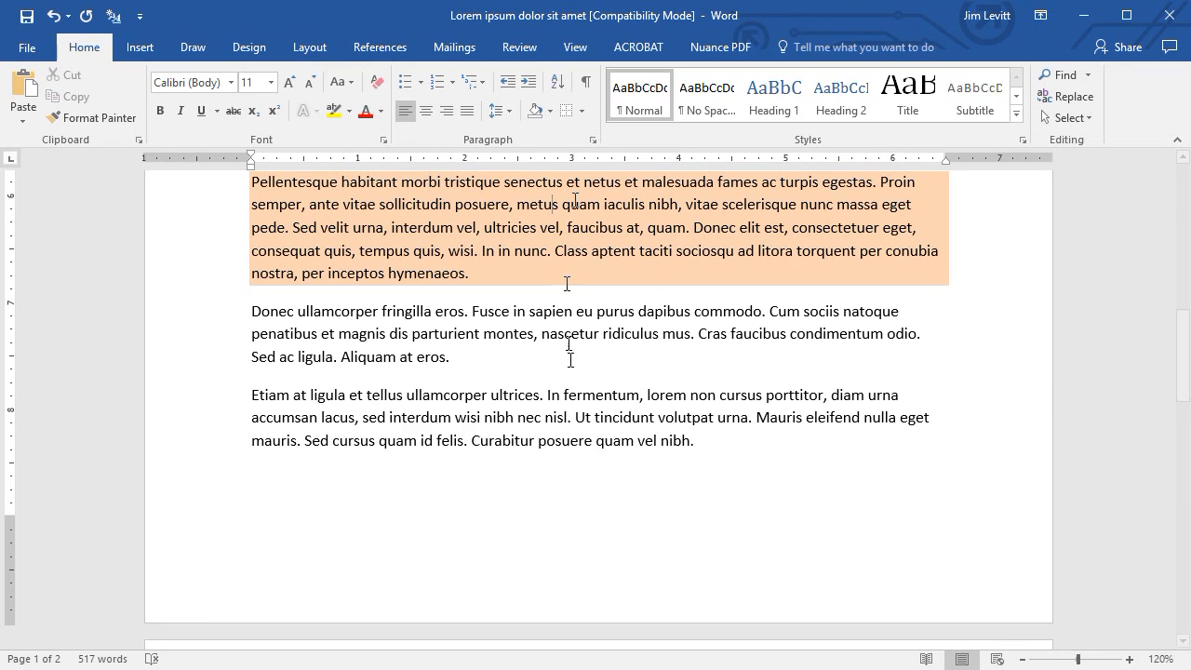
# Step: Apply a 2 ¼ pt solid Shadow border to the paragraph starting "Etiam at ligula et tellus" below the orange-shaded paragraph
pyautogui.click(583, 113)
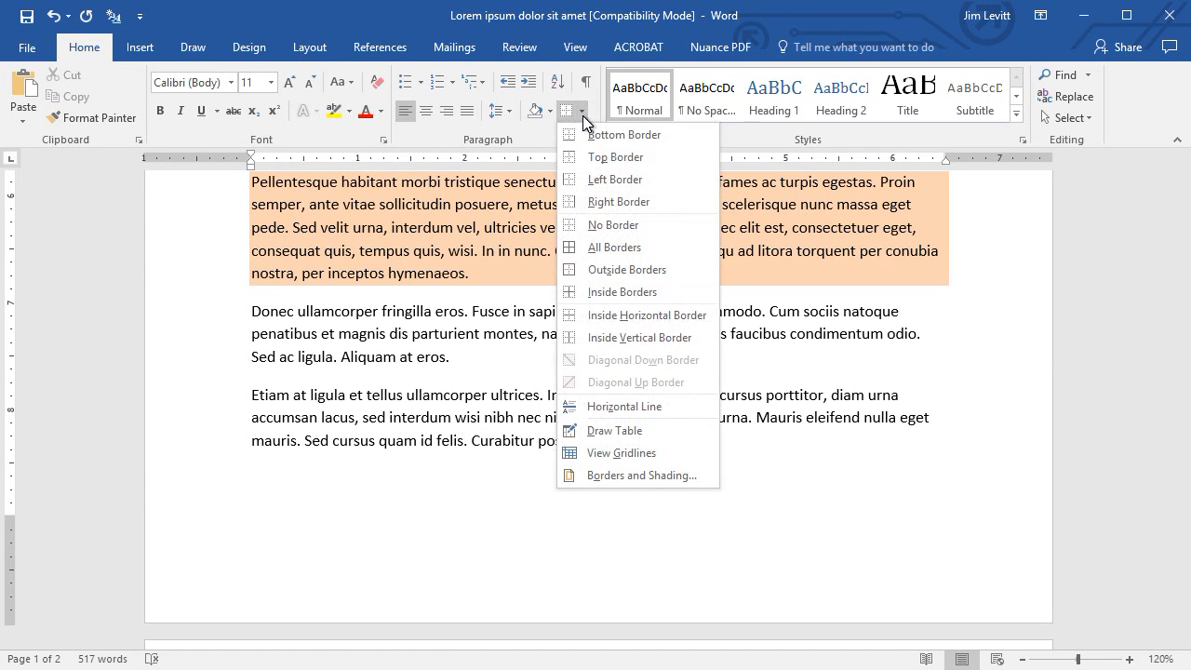
pyautogui.click(685, 474)
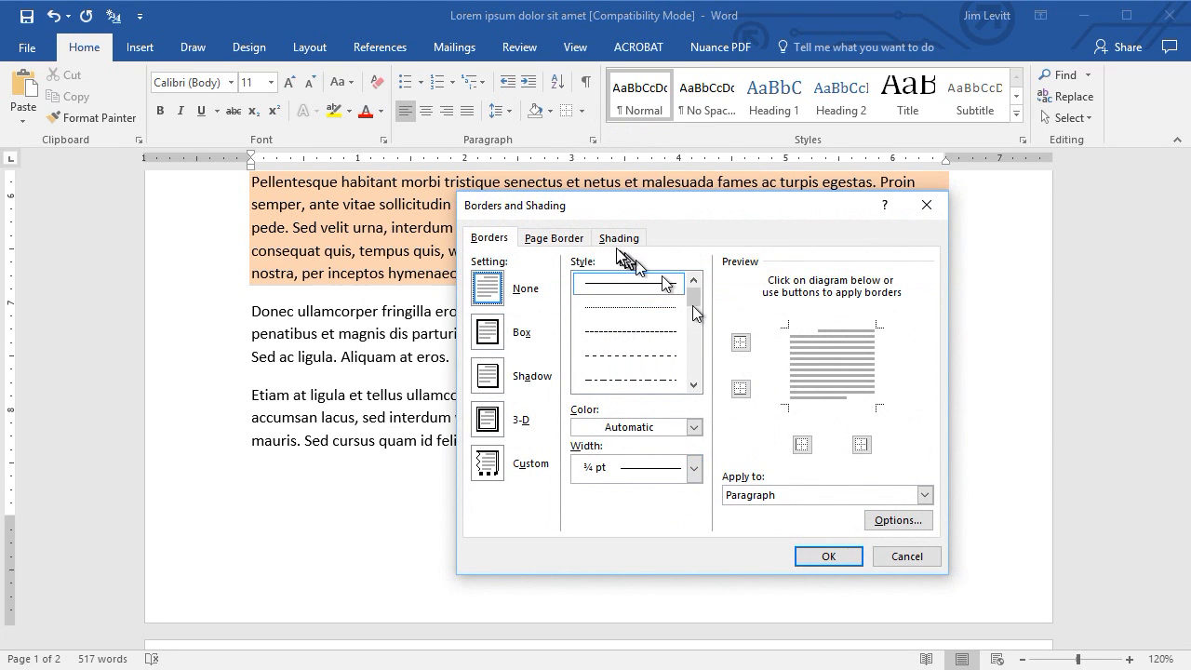
pyautogui.click(492, 380)
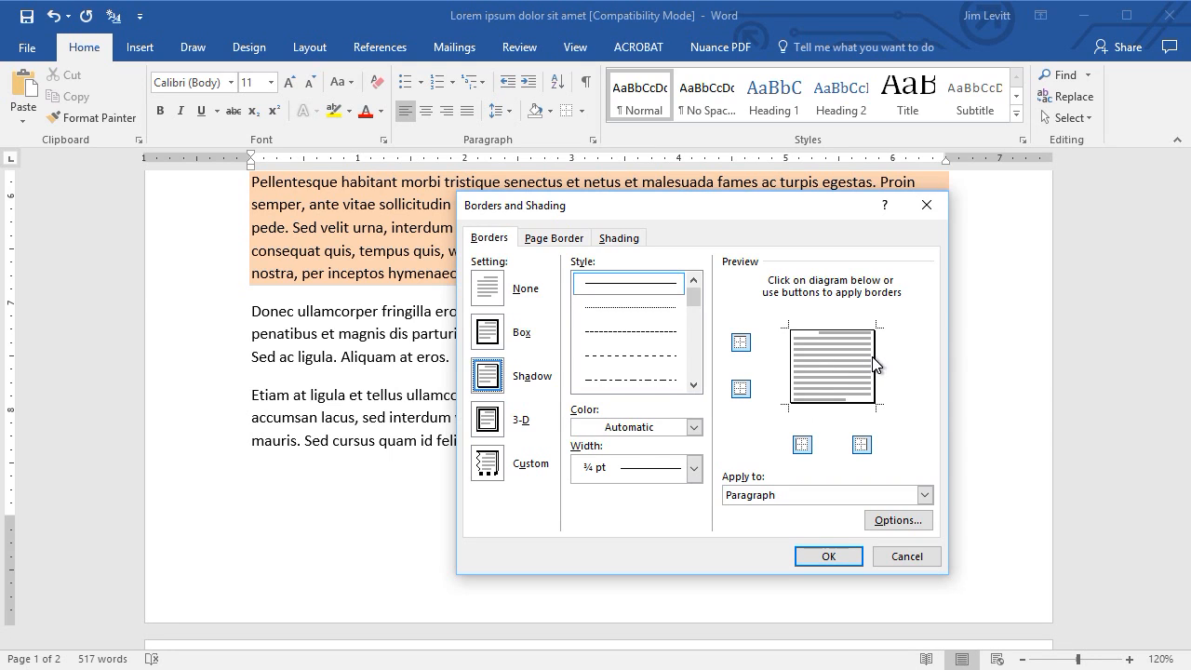
pyautogui.click(693, 468)
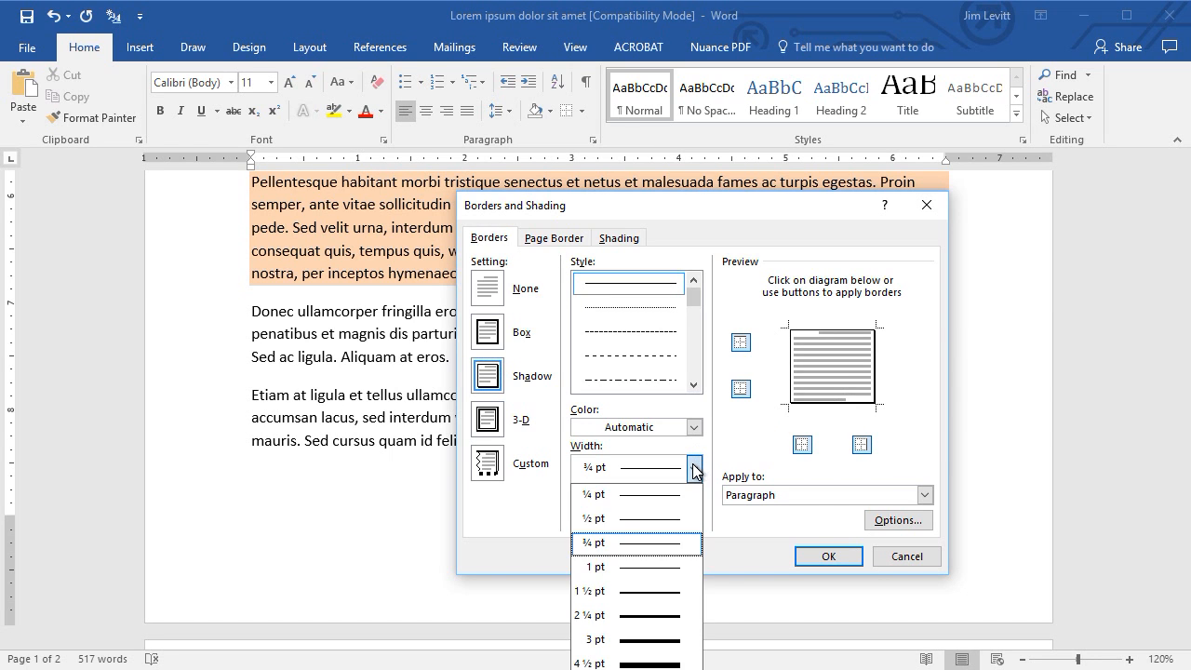
pyautogui.click(666, 615)
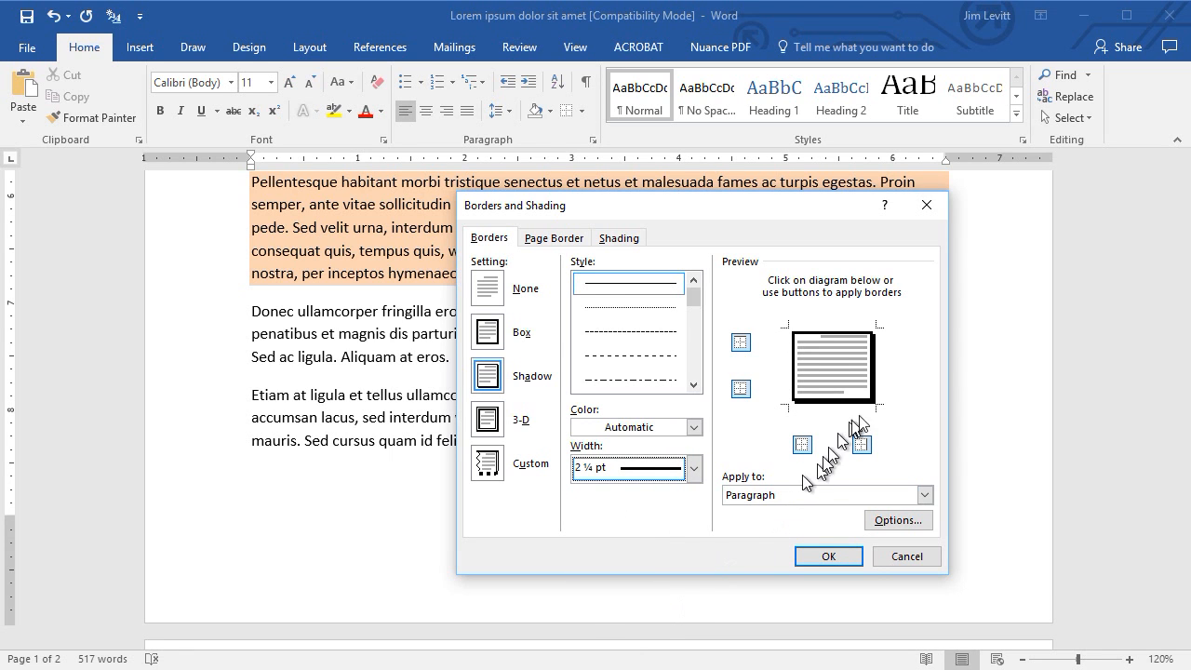
pyautogui.click(819, 554)
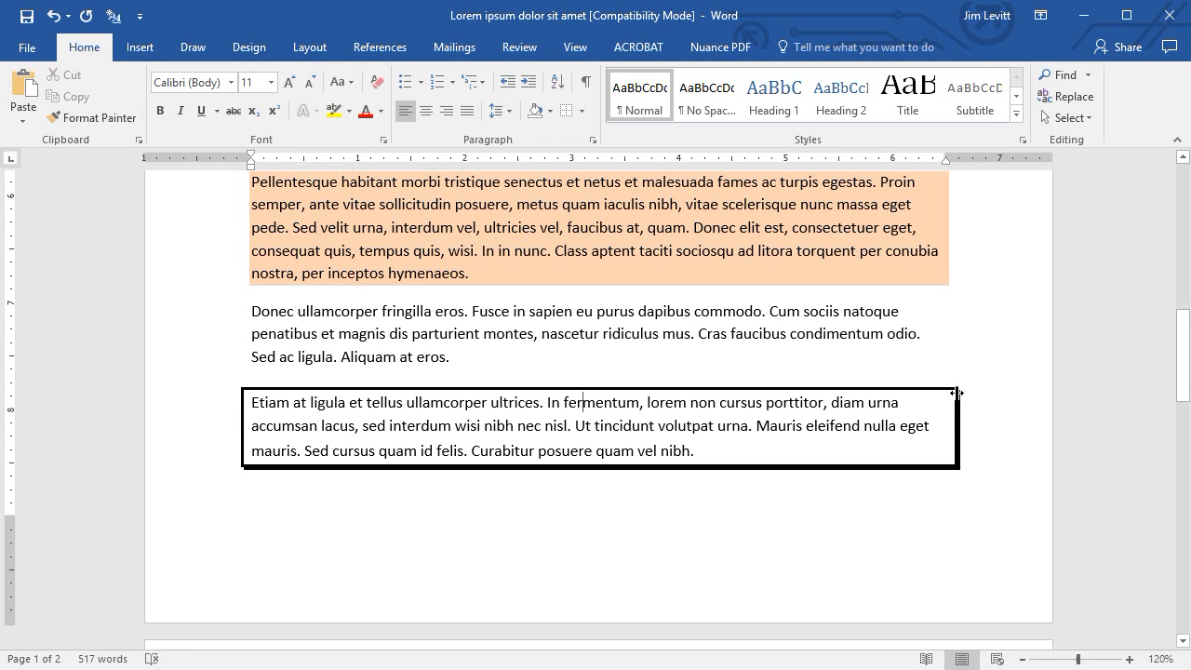
pyautogui.scroll(8, 914, 371)
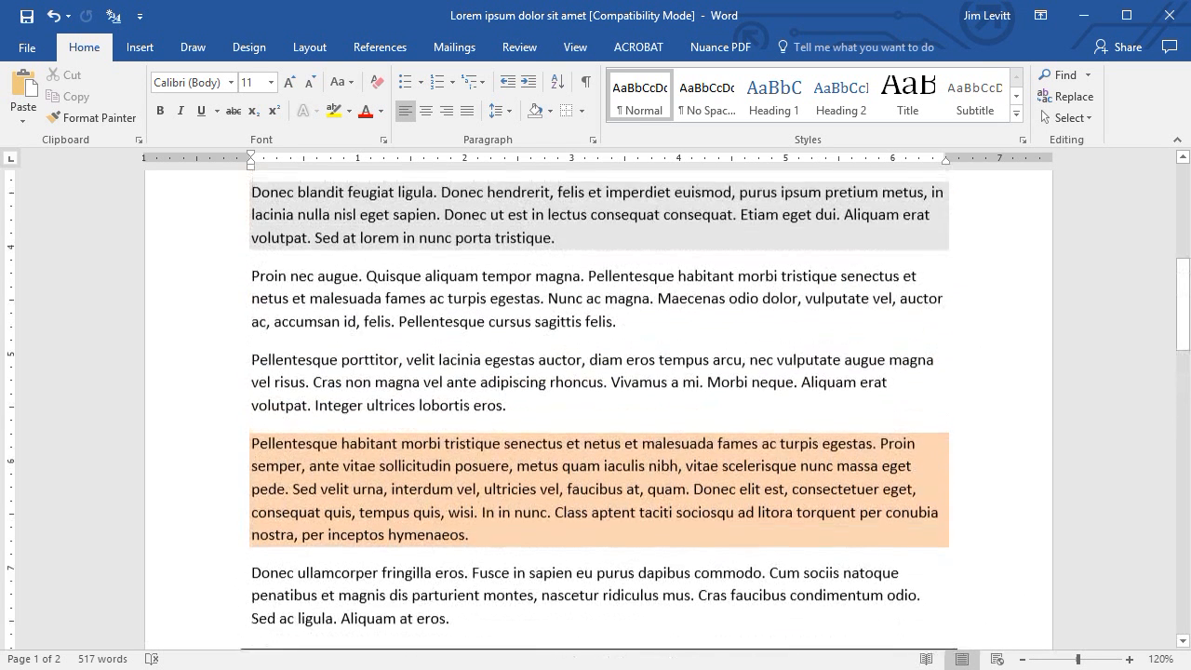
pyautogui.scroll(3, 599, 401)
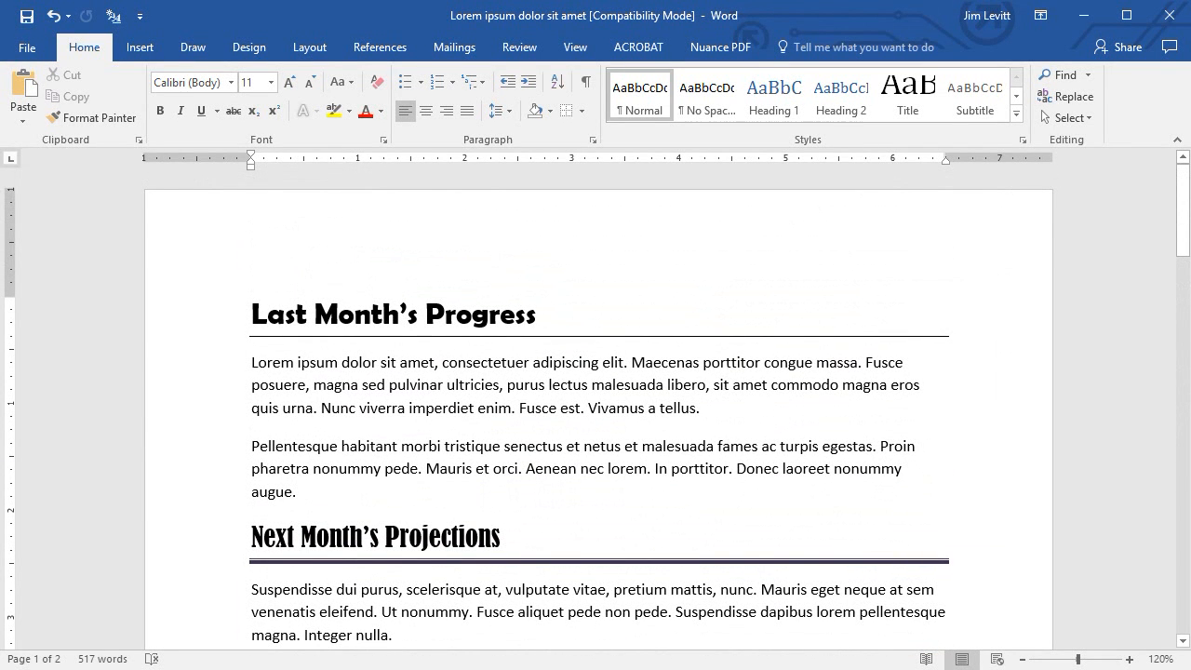